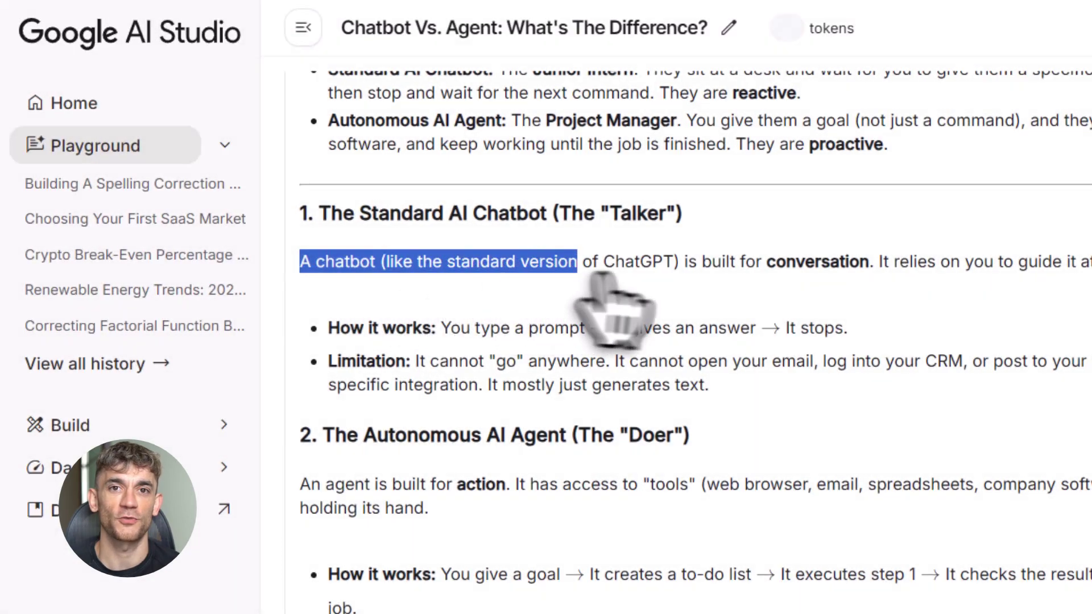
Highlight the standard-chatbot and agent tool-access sentences in the chatbot-vs-agent answer.
left_click_drag(699, 261, 1074, 261)
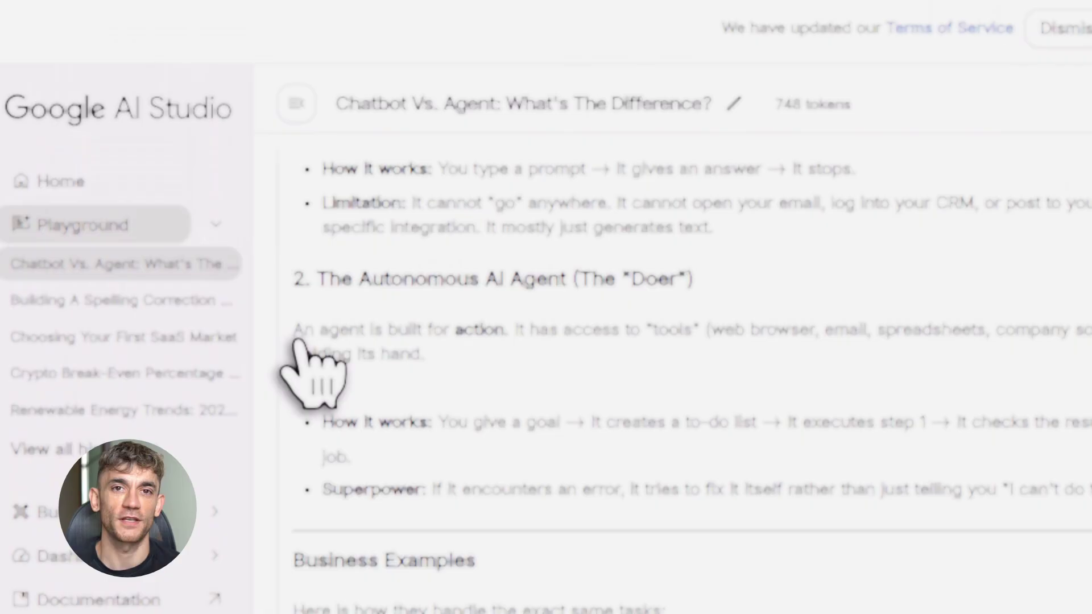
left_click_drag(300, 329, 466, 332)
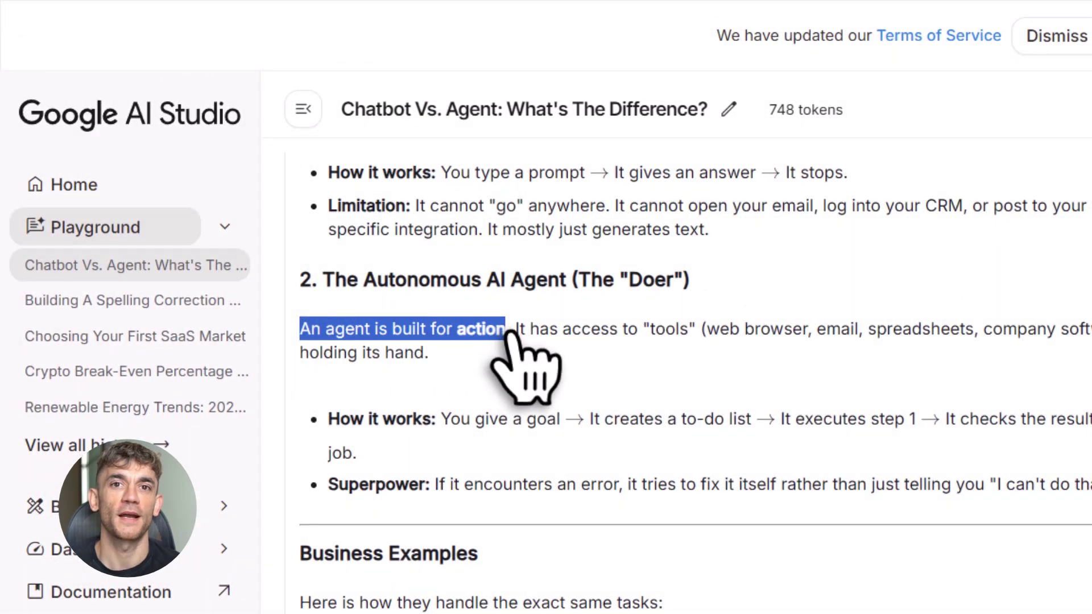
left_click_drag(563, 329, 1076, 329)
left_click(556, 332)
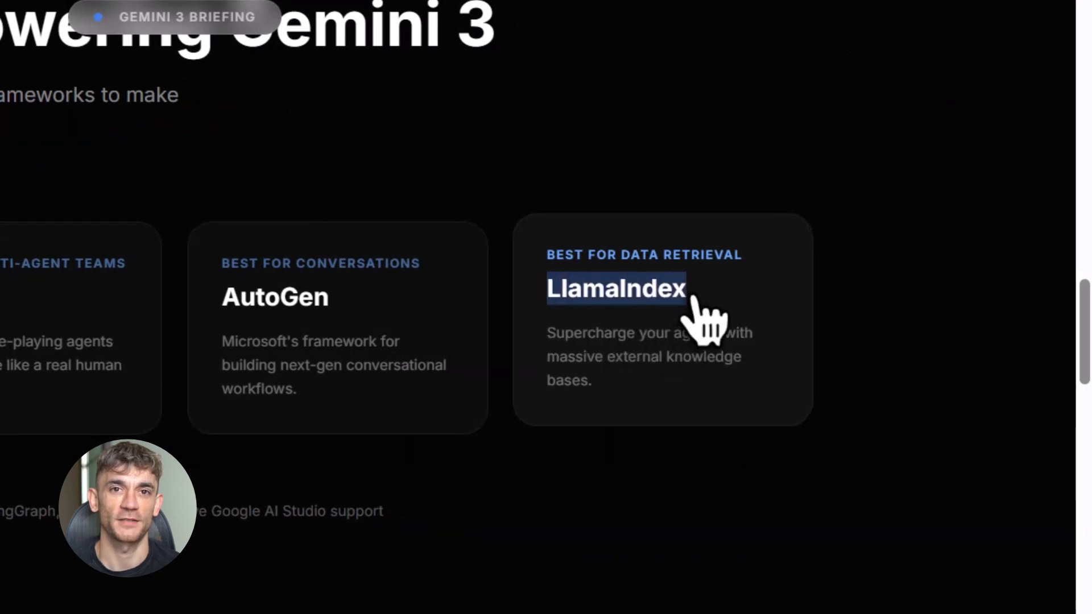
scroll(554, 348, "down", 4)
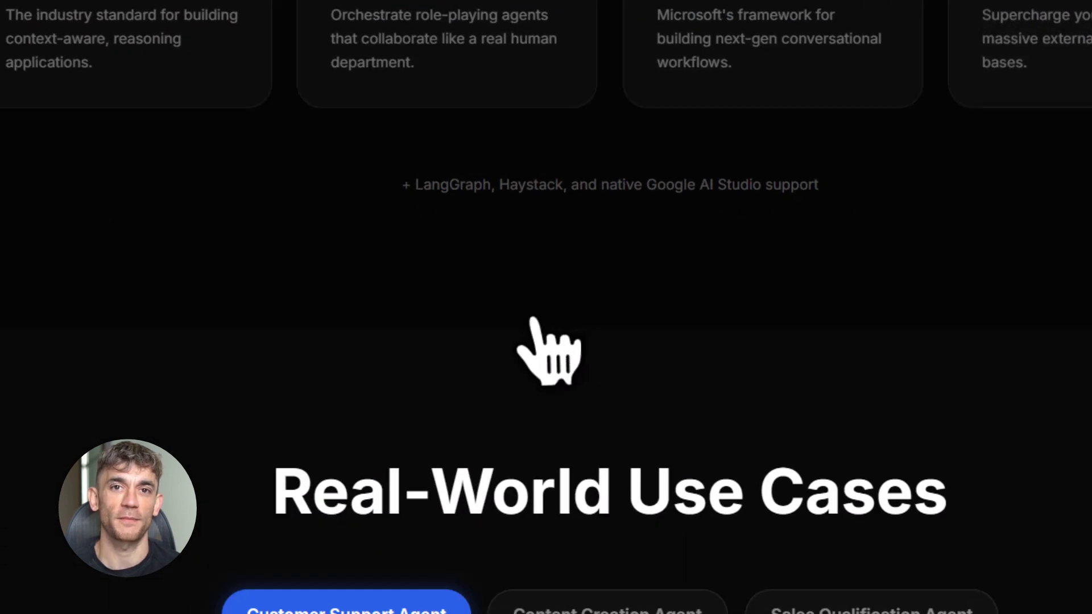
scroll(554, 348, "down", 3)
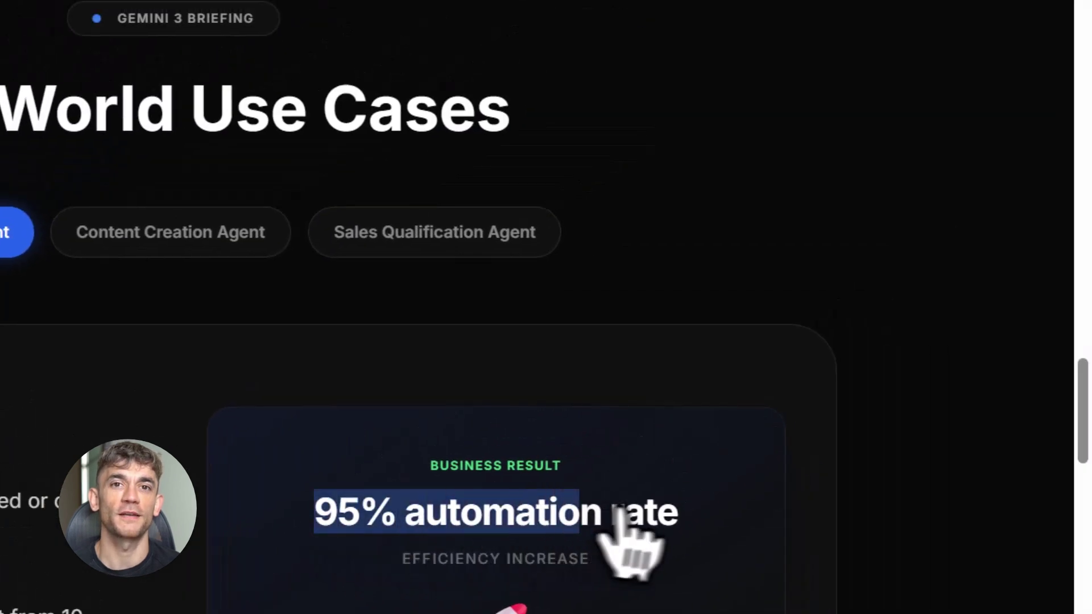
left_click(721, 401)
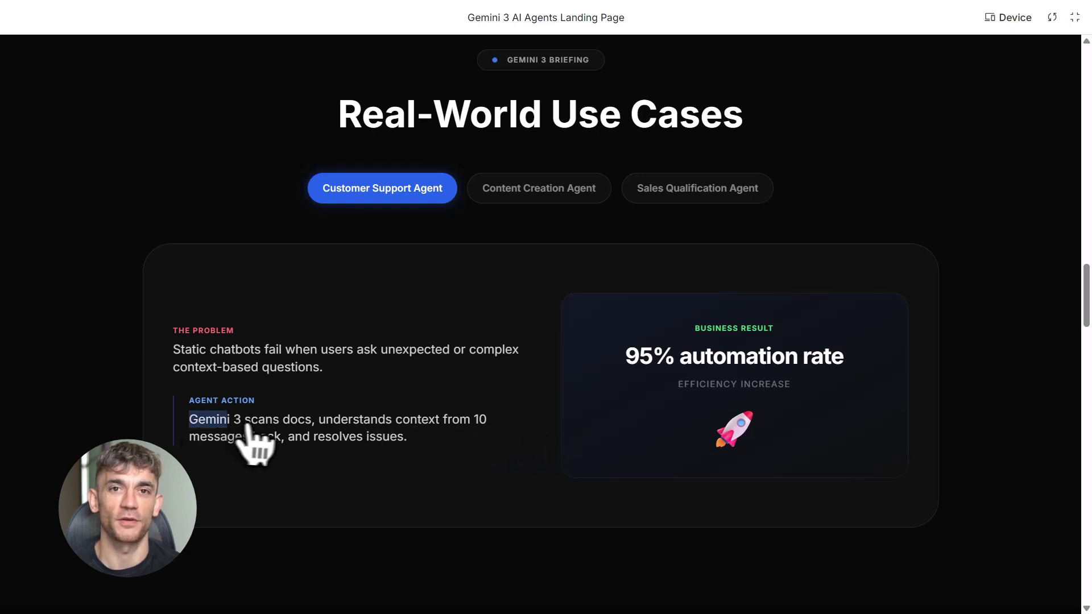
left_click_drag(257, 439, 316, 422)
left_click_drag(530, 291, 810, 290)
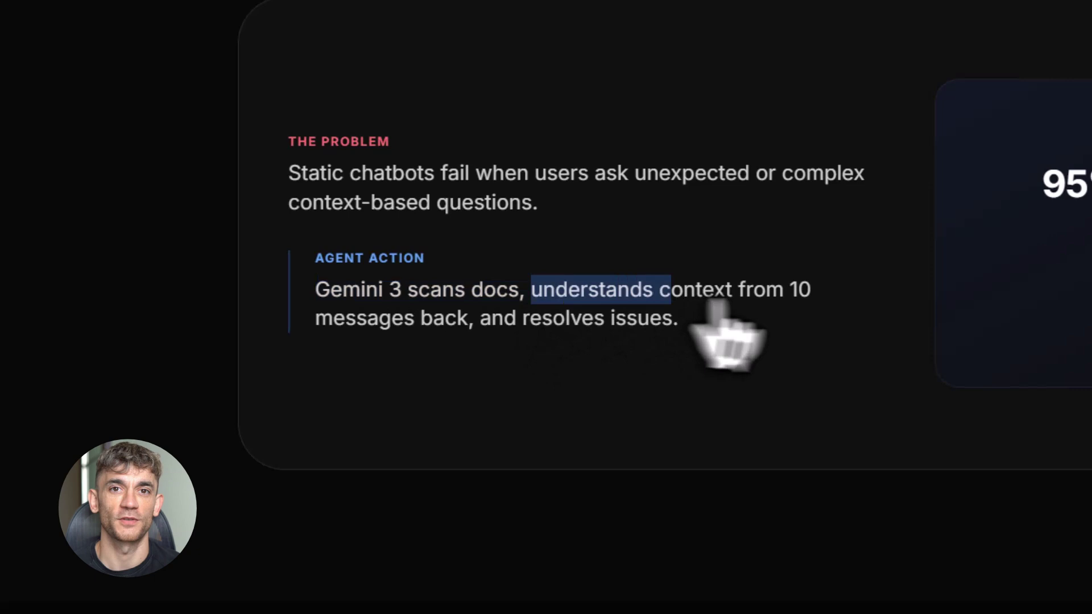
left_click(810, 295)
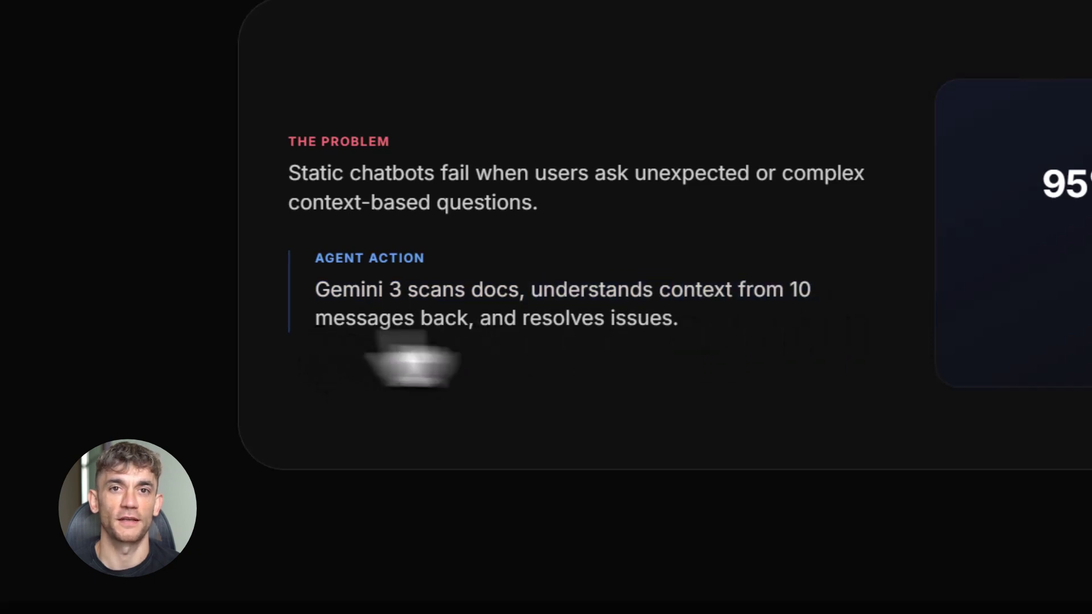
left_click_drag(316, 325, 606, 324)
left_click(708, 349)
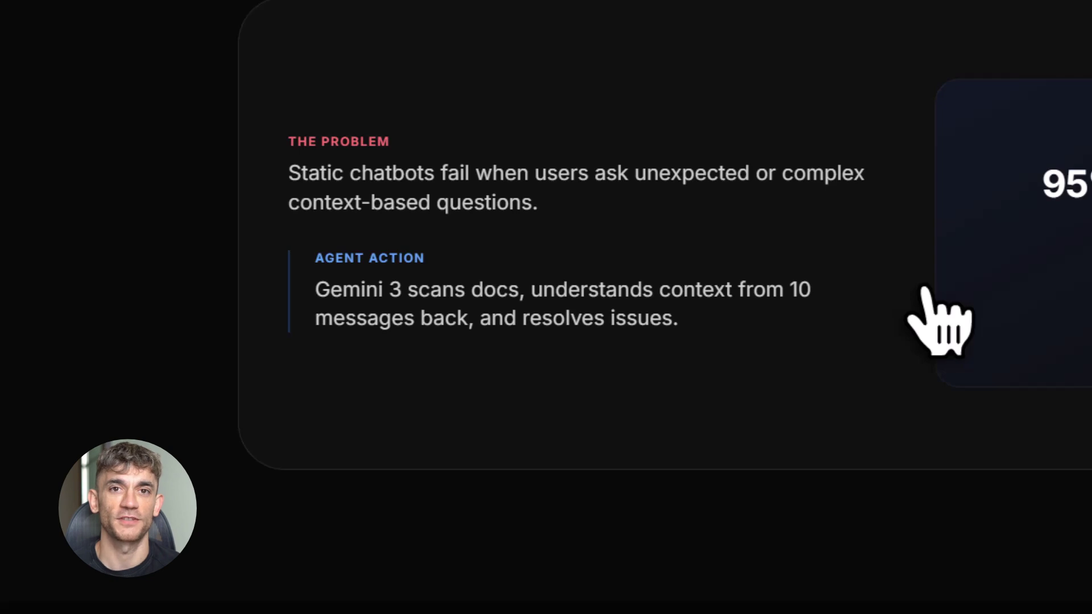
scroll(938, 320, "down", 5)
scroll(939, 321, "down", 3)
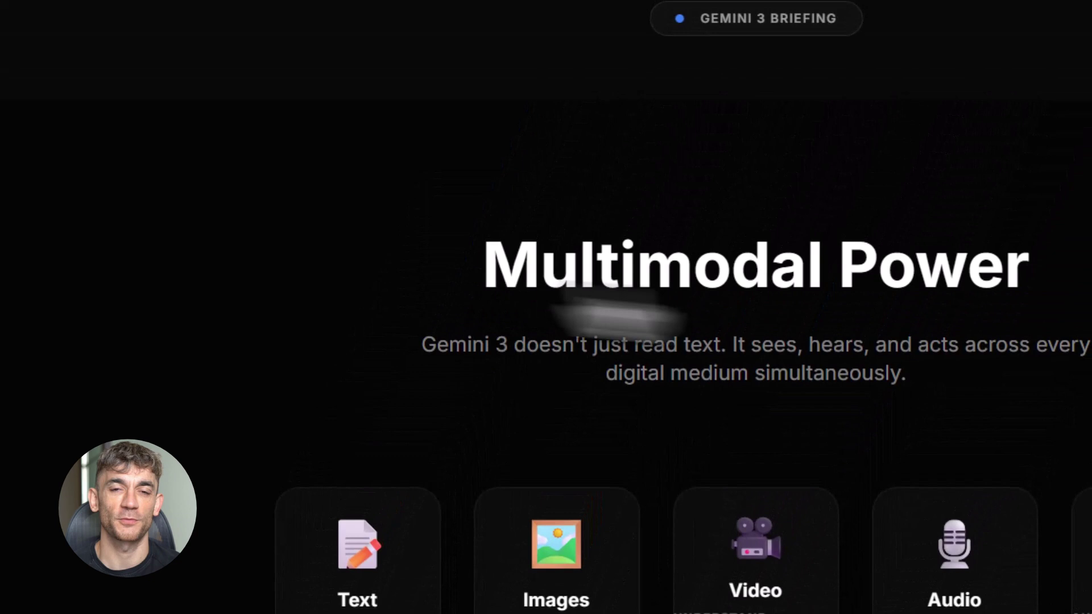
left_click_drag(486, 264, 1011, 333)
left_click(1044, 324)
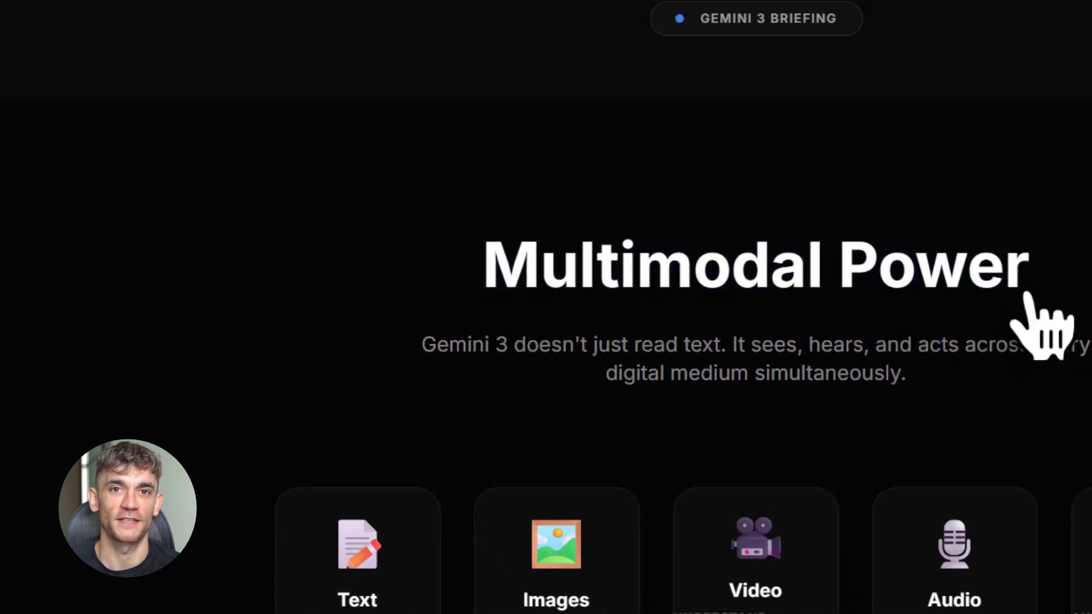
left_click_drag(427, 344, 1088, 345)
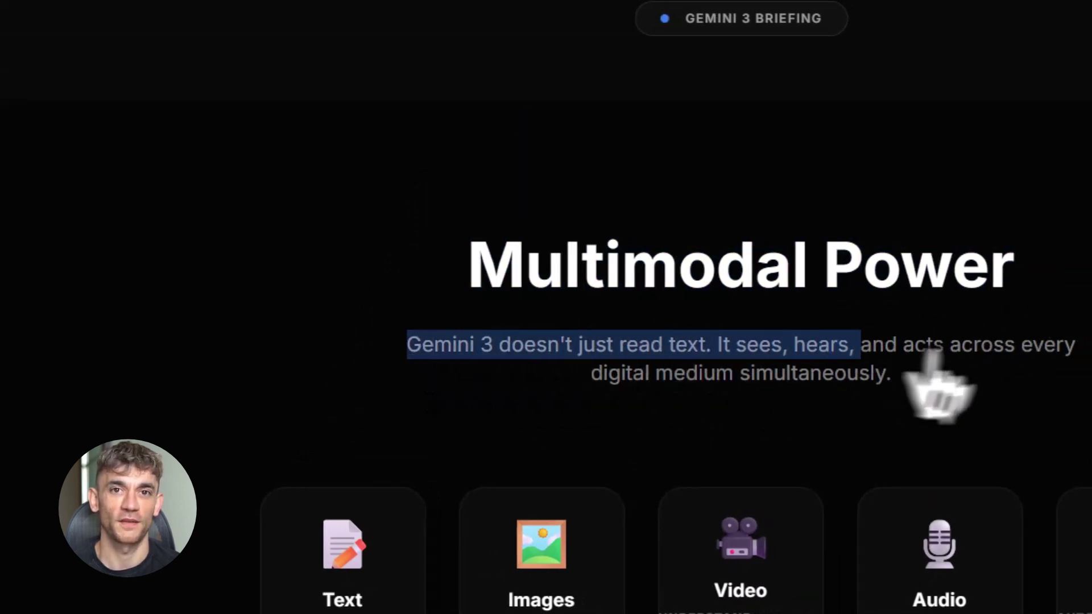
left_click(141, 406)
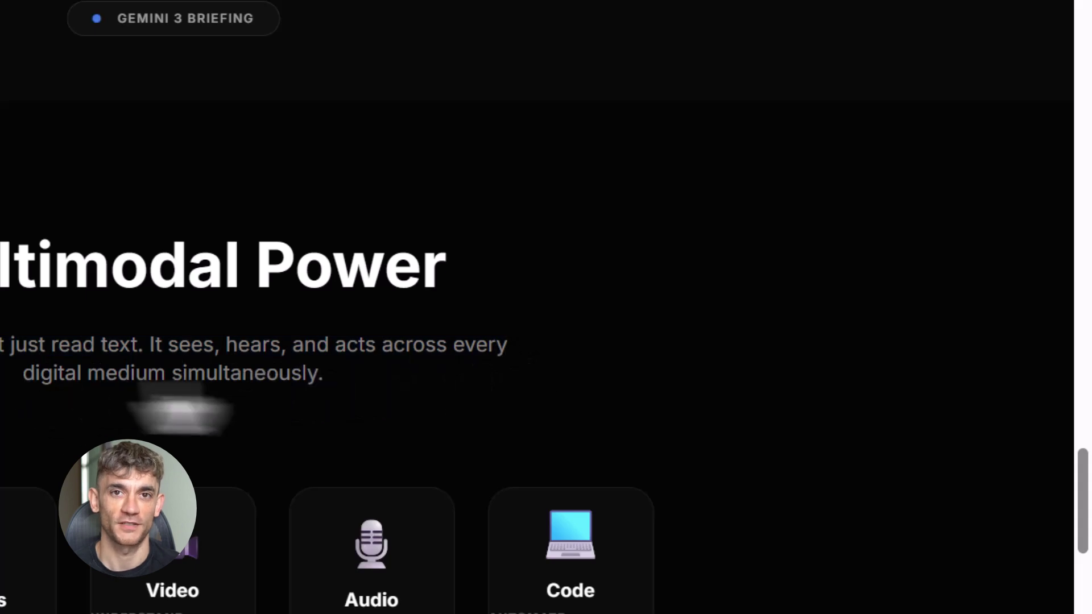
left_click_drag(23, 373, 333, 373)
left_click(410, 384)
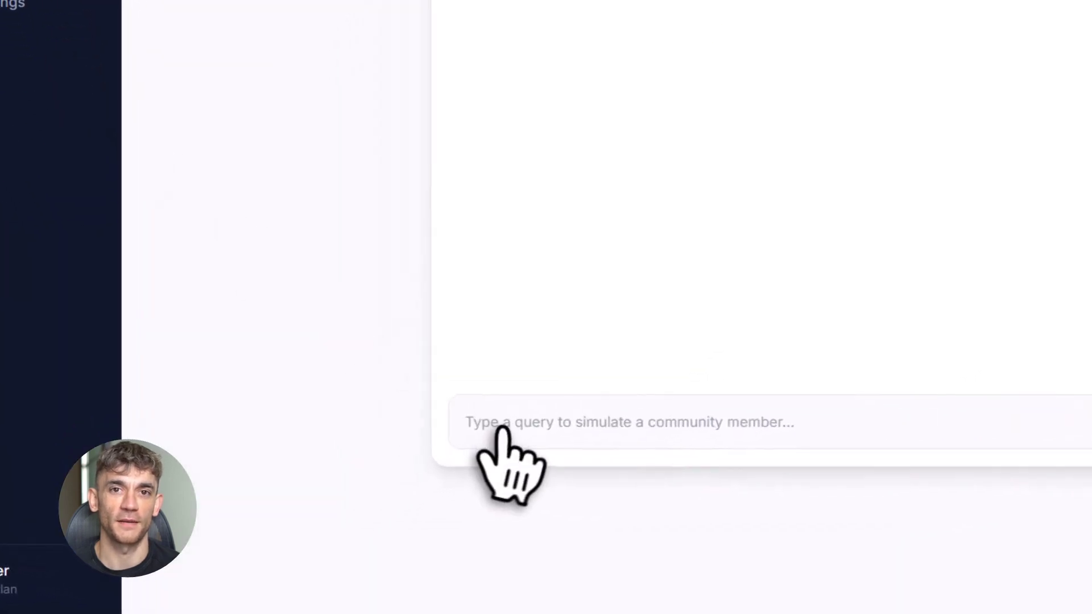
Send 'What tasks can you help me with?' to the NexusAI Community Support agent.
left_click(410, 478)
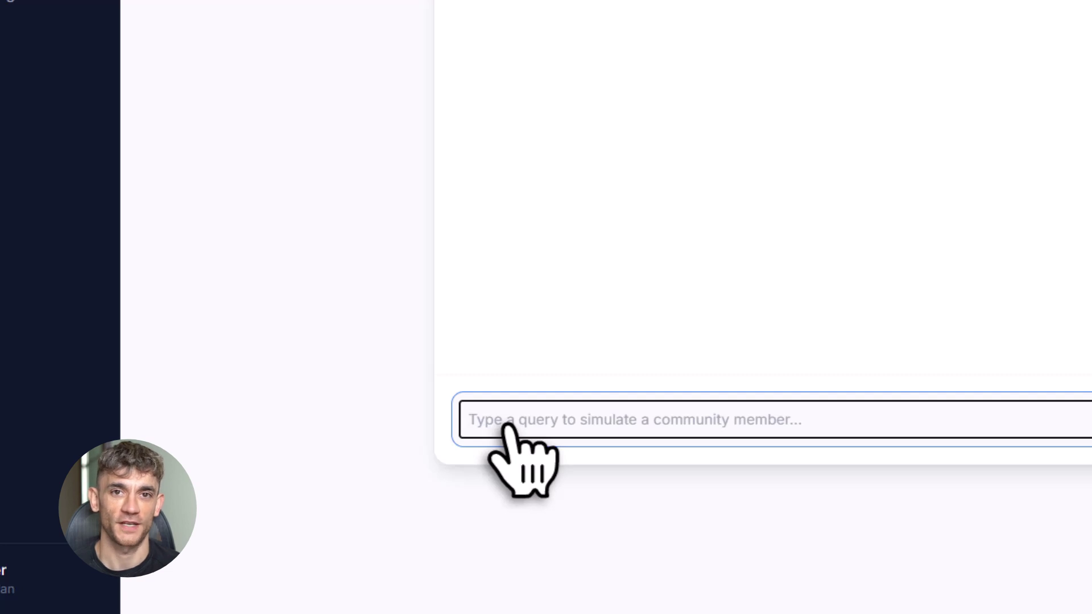
type("What tasks can you help me with?")
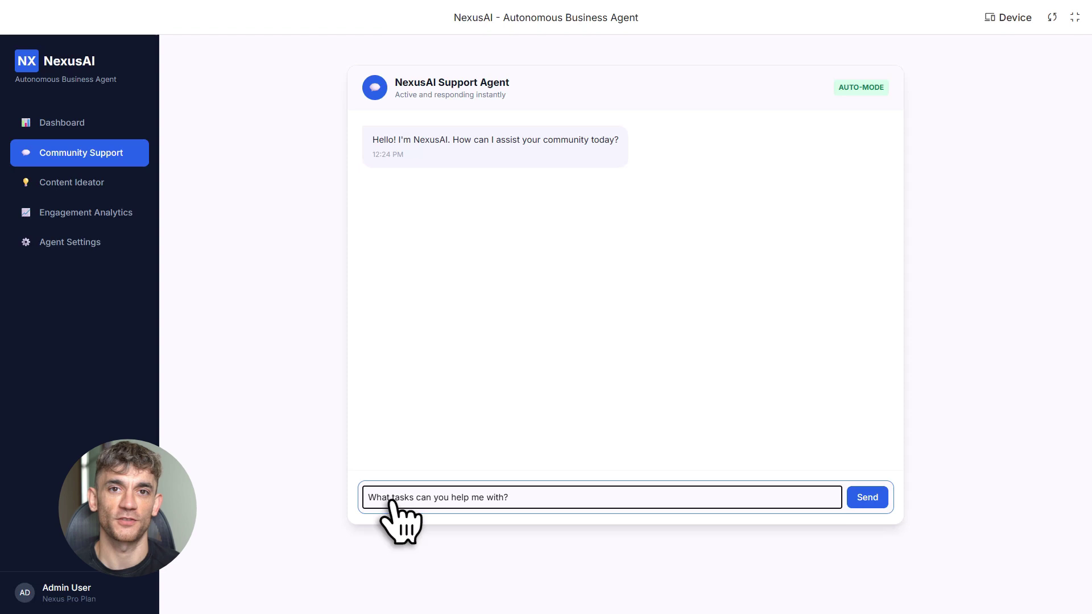
left_click(867, 498)
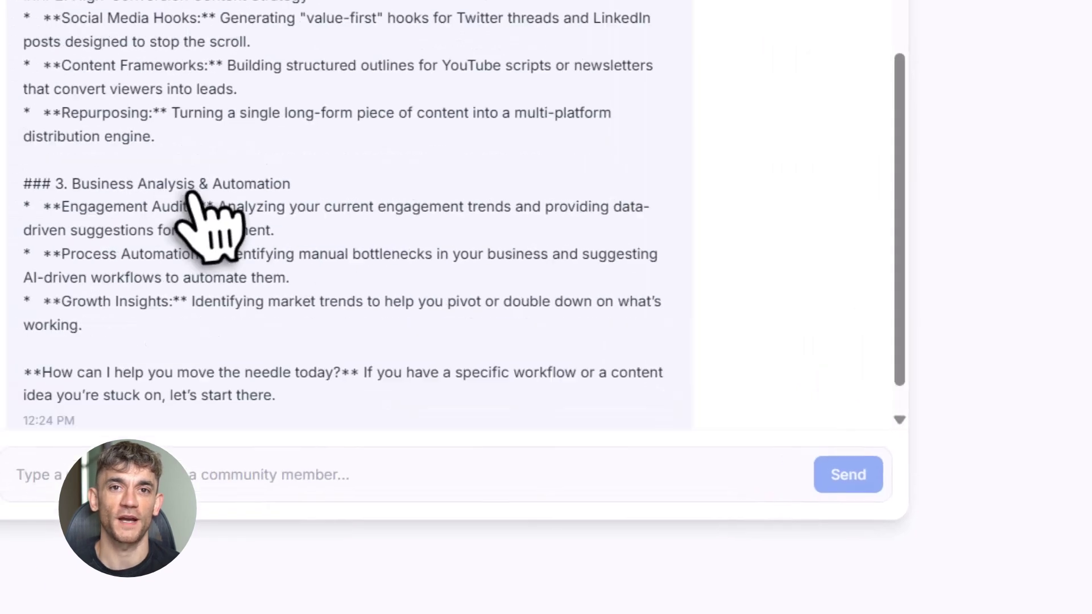
scroll(547, 256, "up", 5)
scroll(631, 281, "up", 2)
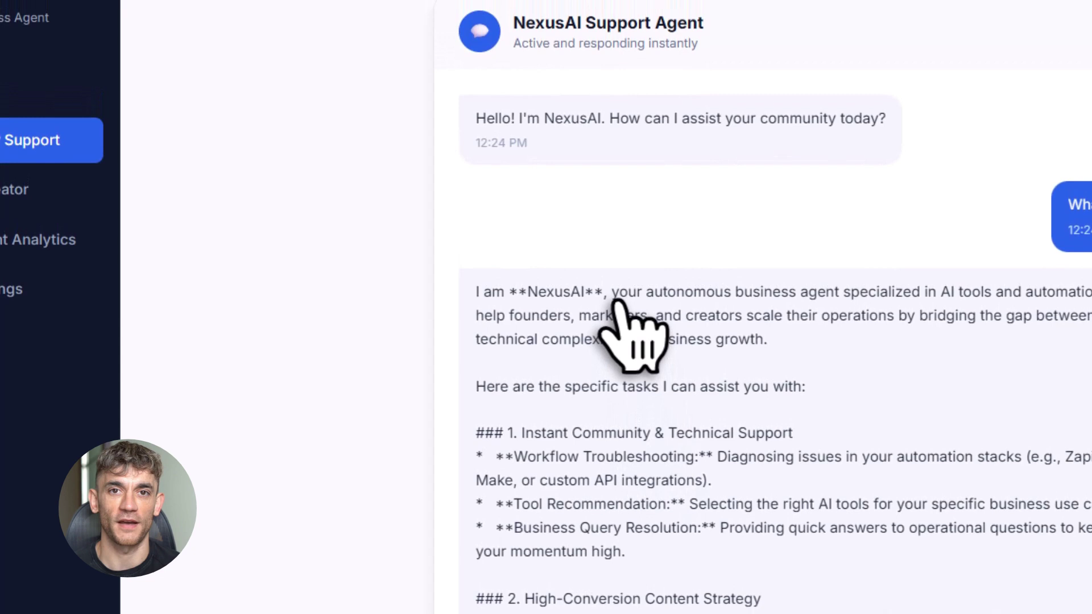
left_click_drag(612, 326, 1088, 329)
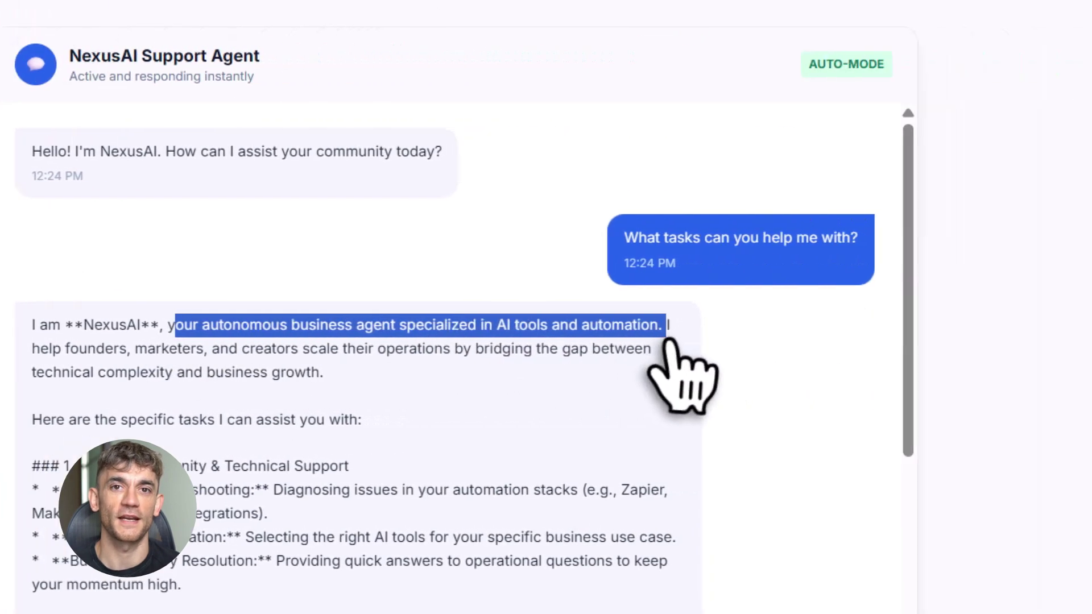
scroll(388, 430, "down", 4)
scroll(529, 375, "down", 2)
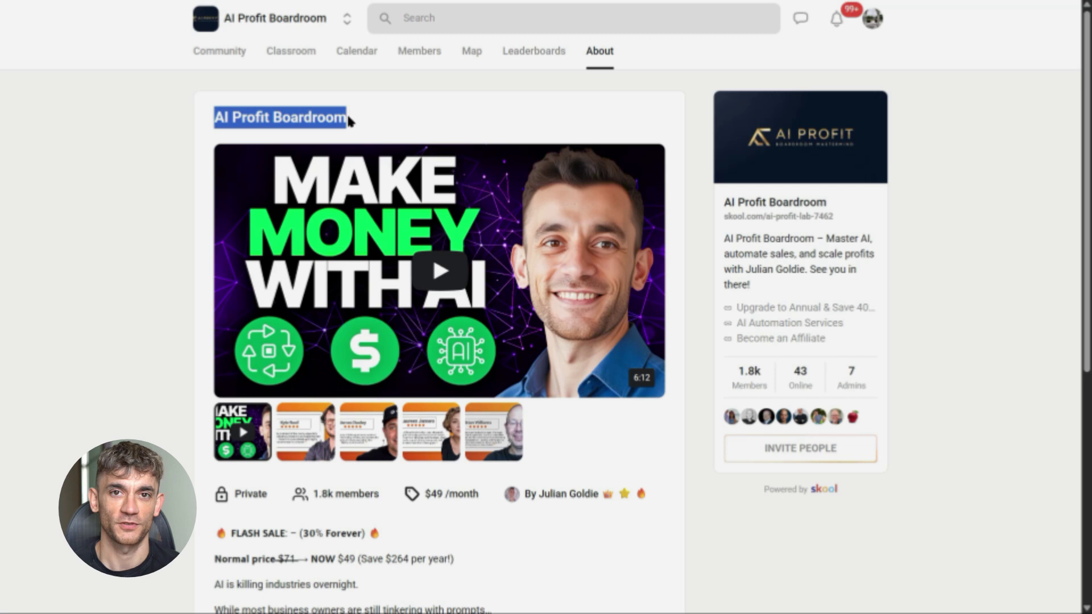
left_click(350, 120)
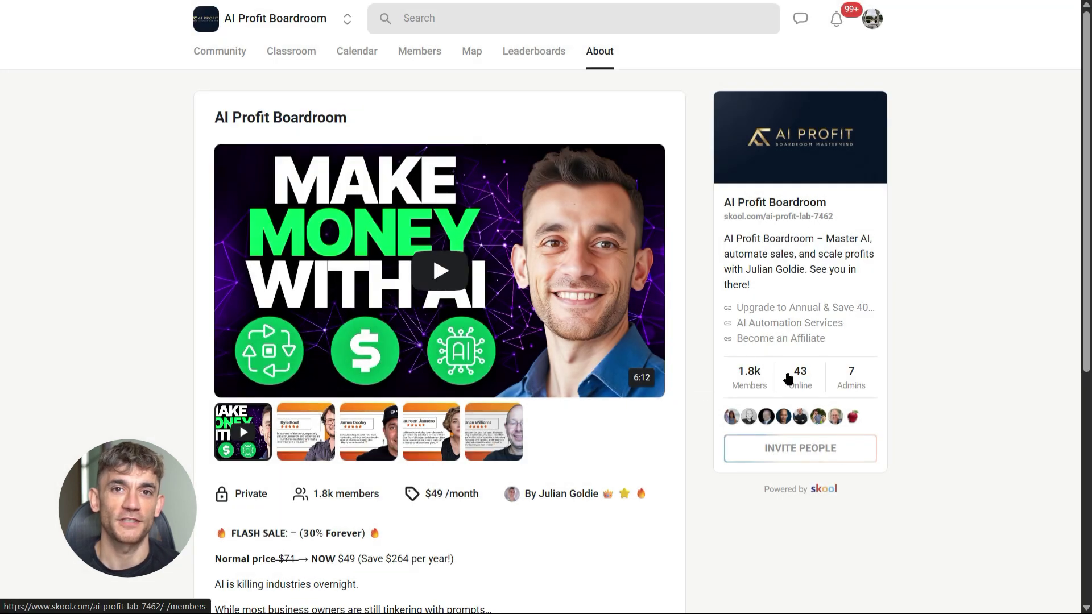
scroll(671, 408, "down", 5)
scroll(672, 409, "down", 1)
scroll(672, 409, "up", 6)
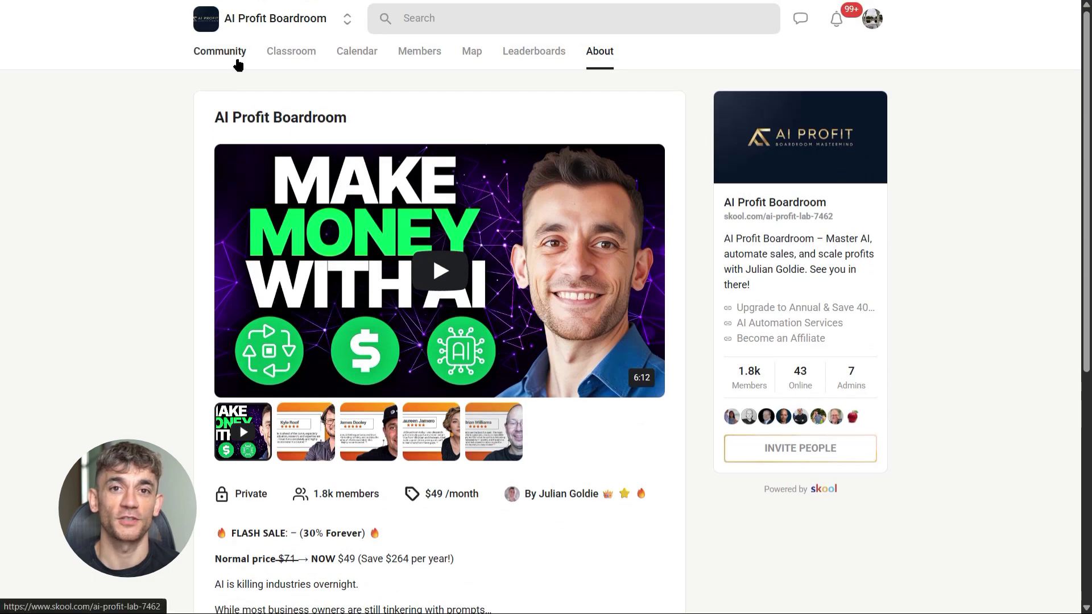
Browse the AI Profit Boardroom Community feed, then go to its Classroom.
left_click(219, 52)
scroll(695, 329, "down", 3)
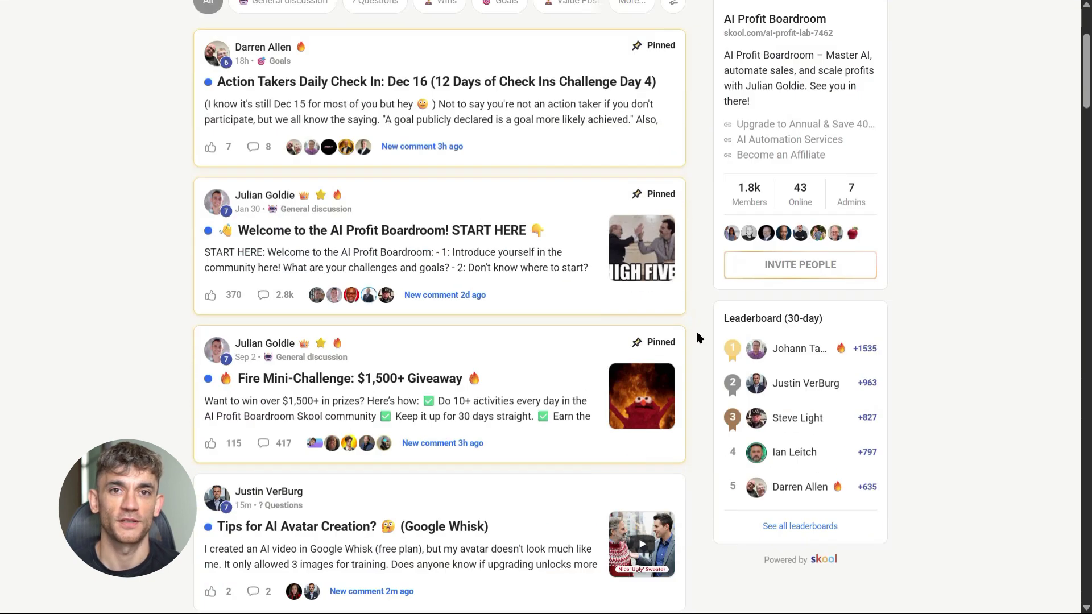
scroll(696, 330, "down", 3)
scroll(695, 330, "down", 3)
scroll(696, 339, "up", 5)
scroll(695, 339, "up", 5)
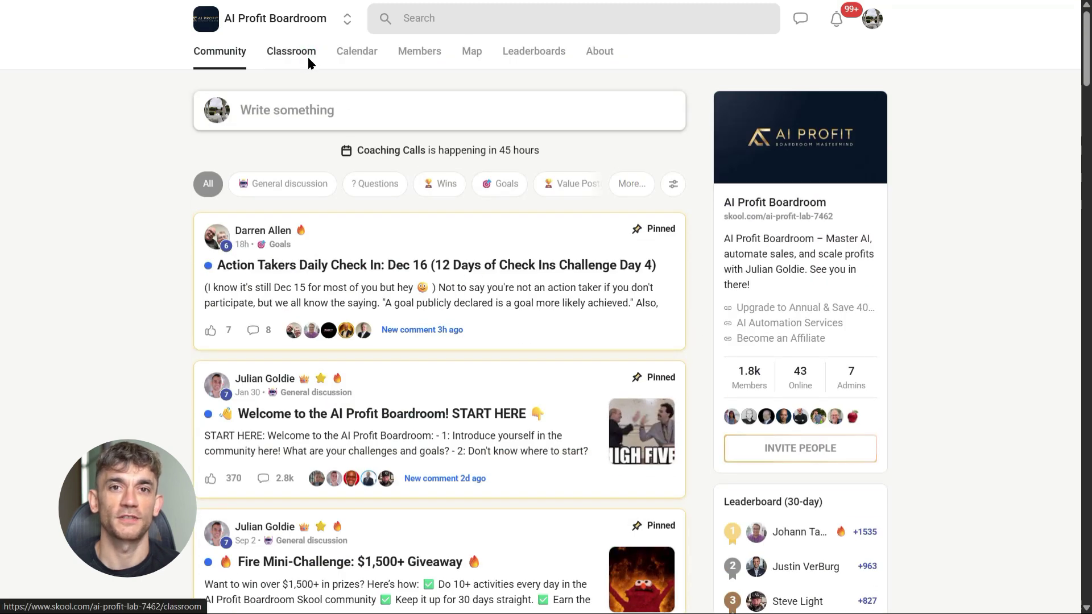
left_click(291, 52)
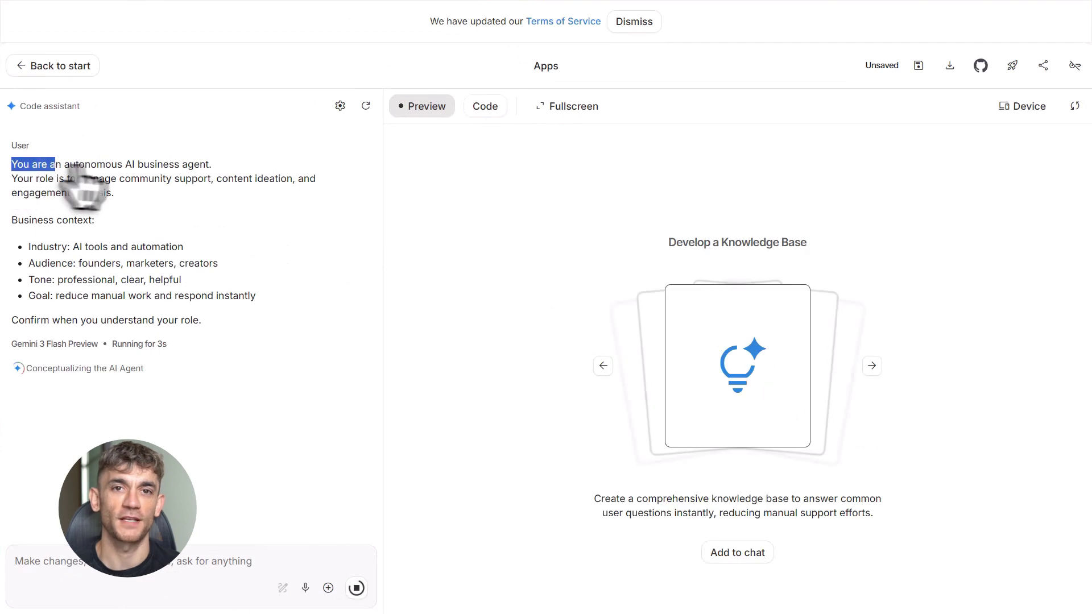
Highlight the role, industry, tone, goal and confirmation lines of the business-agent prompt.
left_click_drag(10, 178, 312, 182)
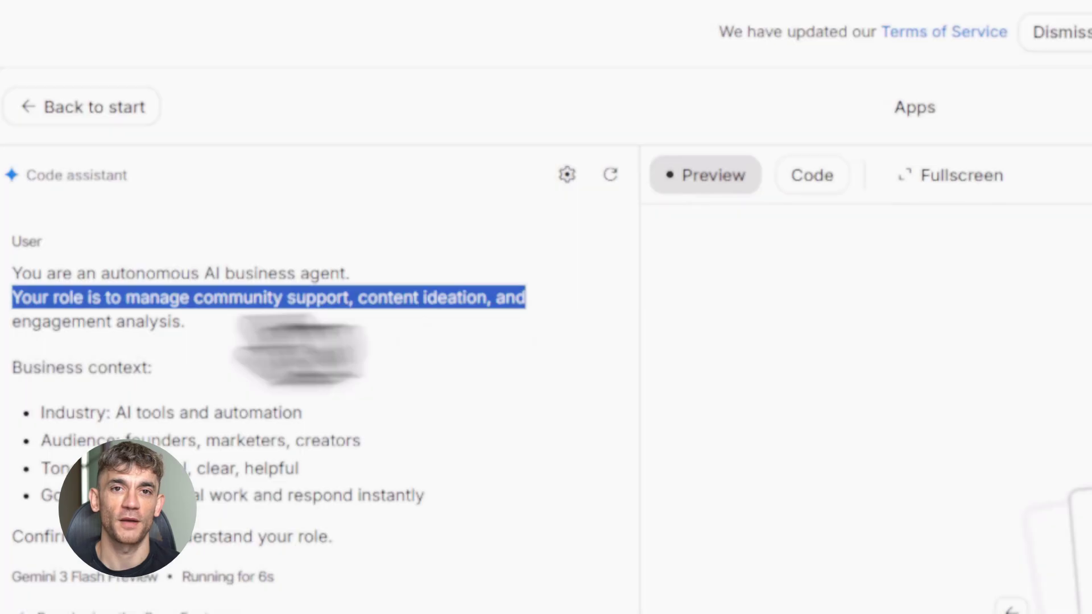
scroll(217, 350, "down", 1)
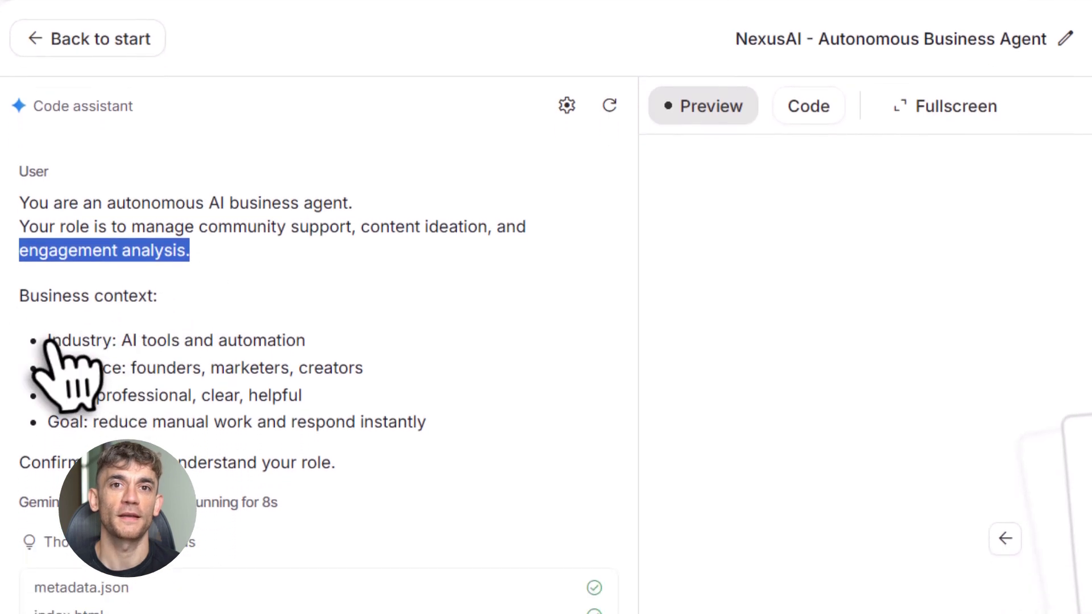
left_click_drag(52, 330, 307, 330)
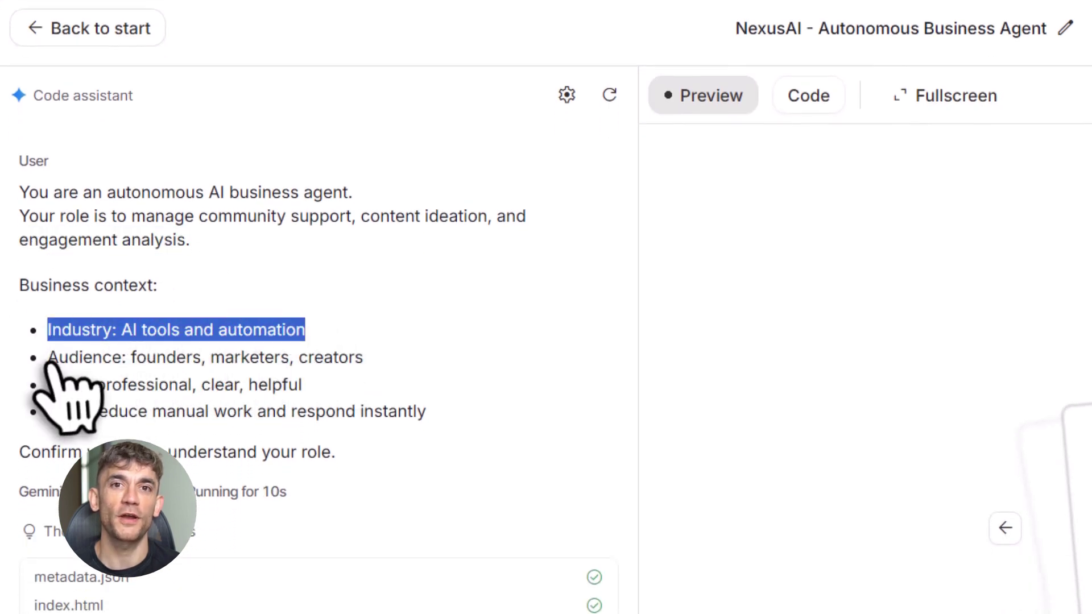
left_click_drag(49, 357, 365, 357)
scroll(256, 342, "down", 1)
left_click_drag(49, 326, 303, 325)
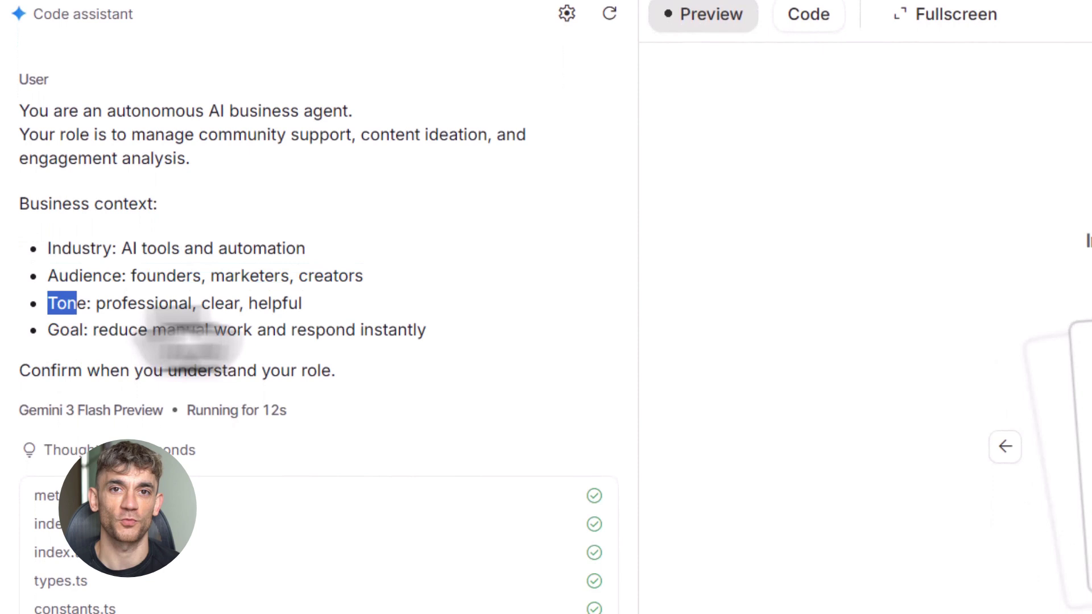
left_click_drag(49, 330, 427, 331)
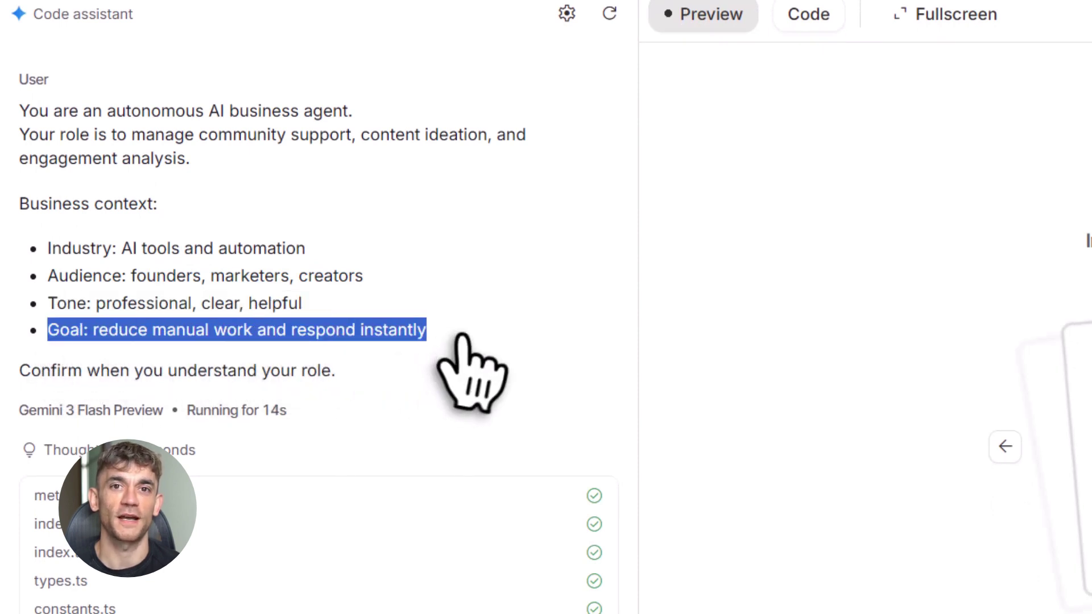
mouse_move(19, 371)
left_mouse_down()
mouse_move(158, 402)
mouse_move(388, 397)
left_mouse_up()
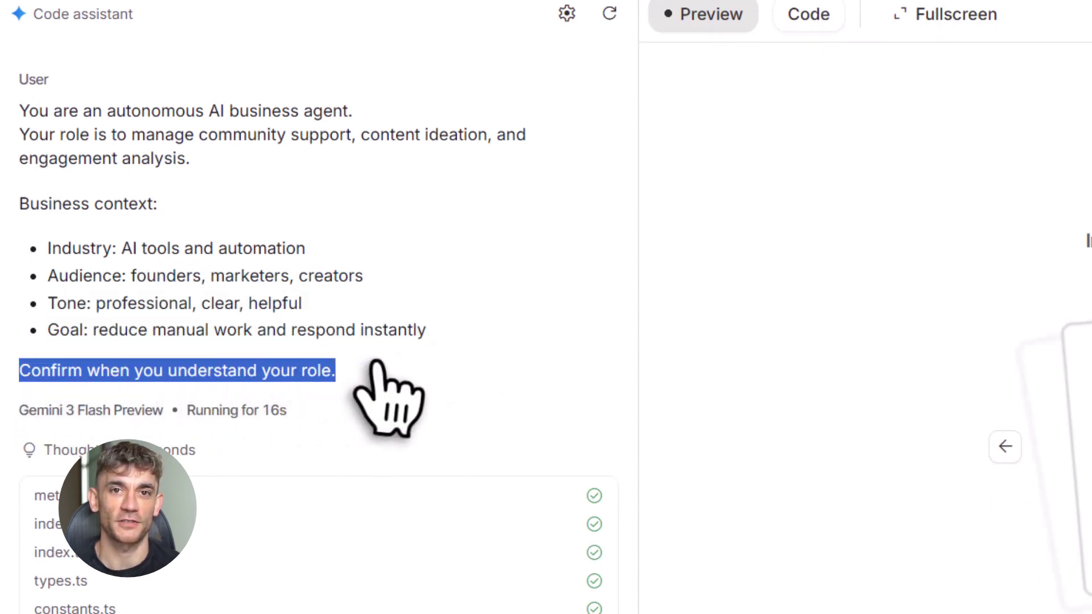
left_click(375, 368)
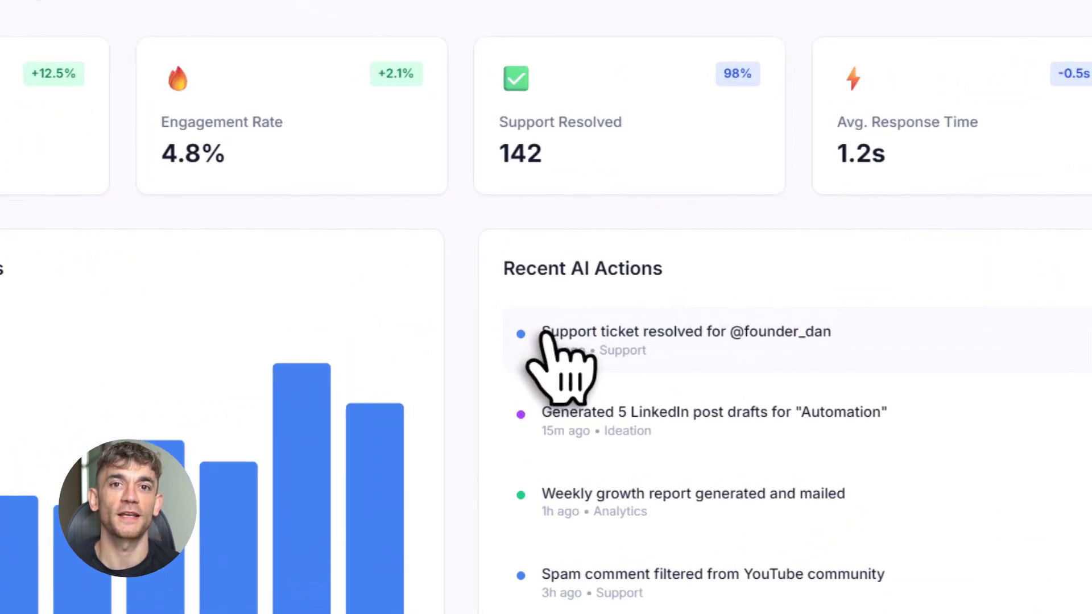
From NexusAI Community Support, send the agent 'What tasks can you help me with?'.
left_click_drag(618, 316, 841, 316)
left_click(858, 323)
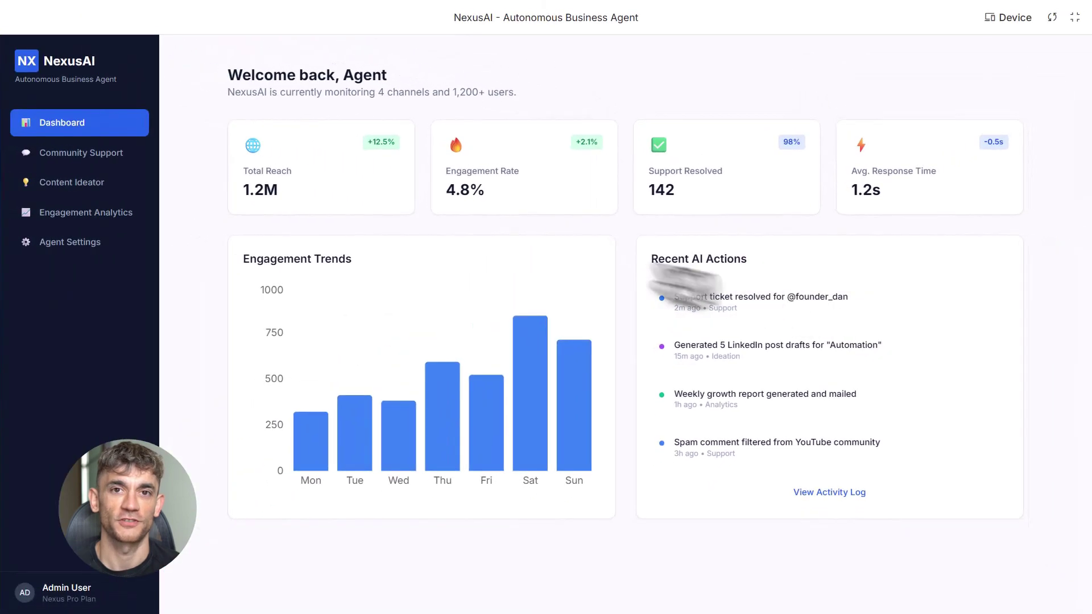
left_click(86, 154)
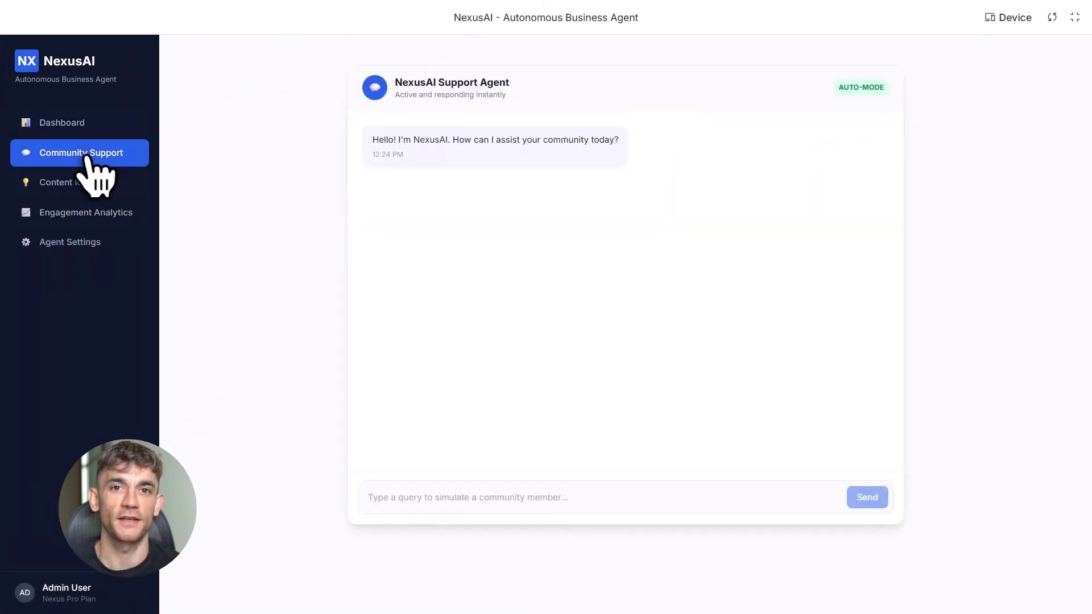
left_click(379, 498)
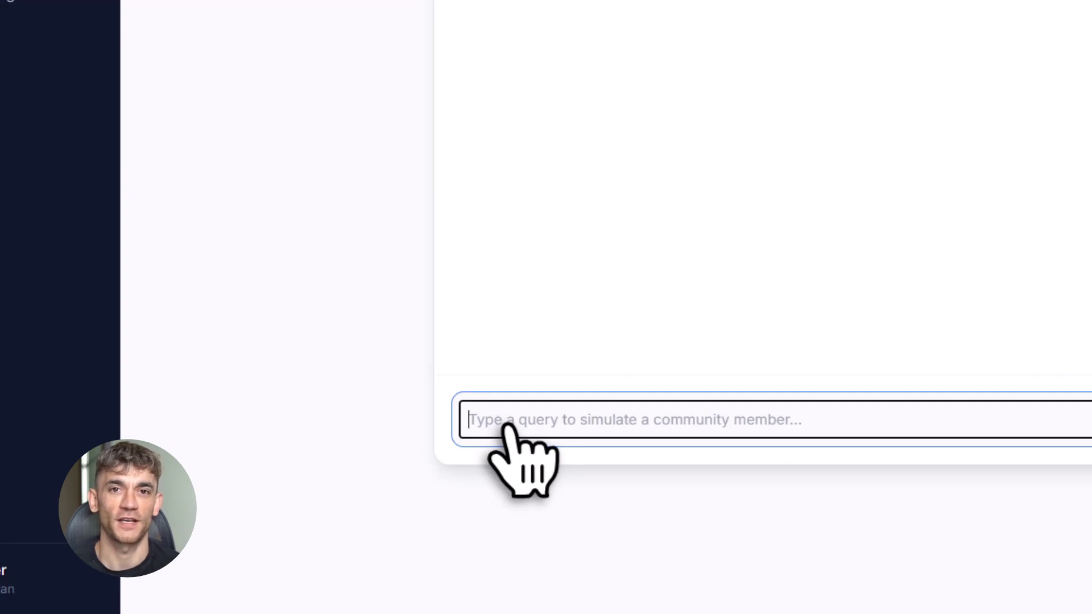
type("What tasks can you help me with?")
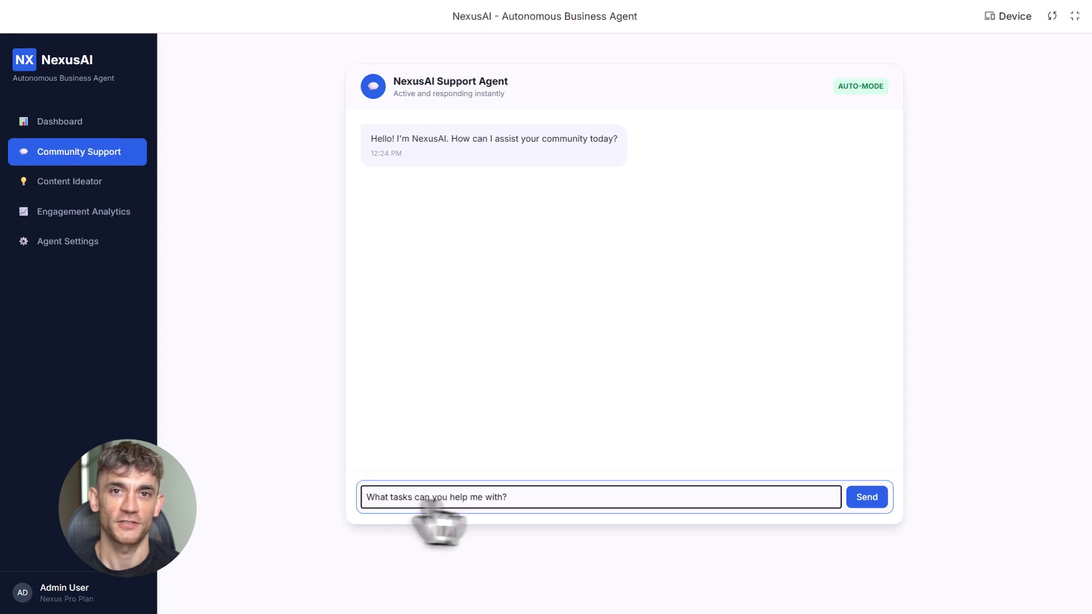
left_click(867, 497)
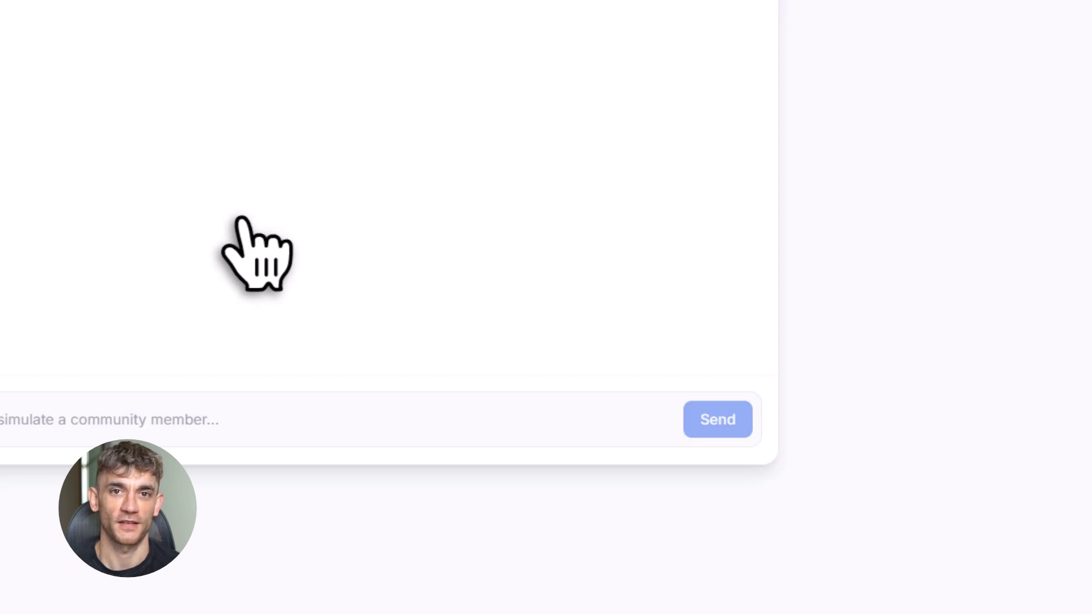
scroll(257, 252, "up", 5)
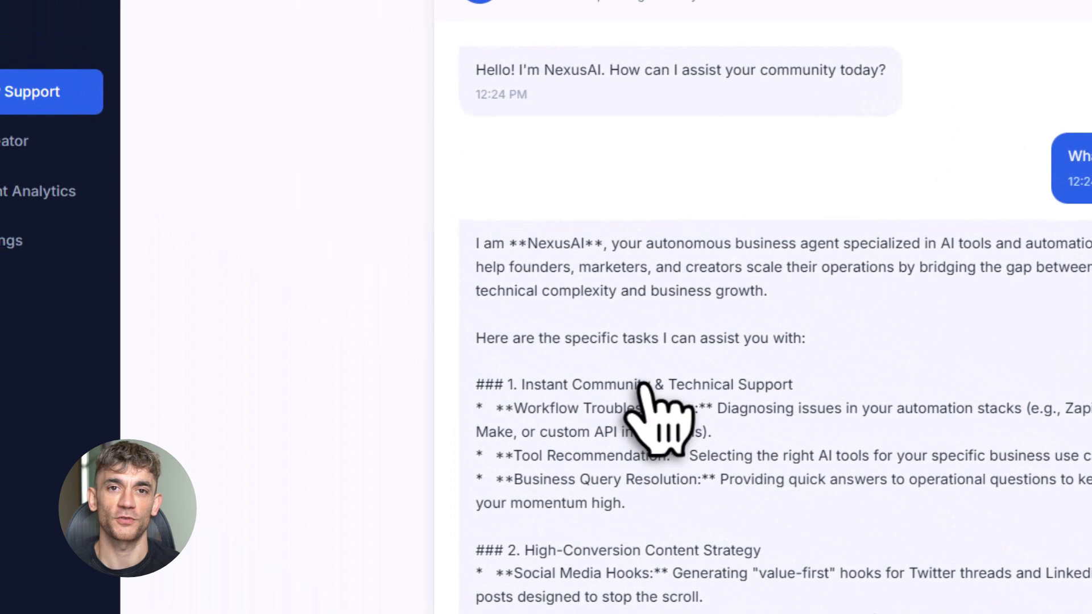
scroll(623, 291, "up", 2)
mouse_move(613, 327)
left_mouse_down()
mouse_move(802, 367)
mouse_move(896, 367)
left_mouse_up()
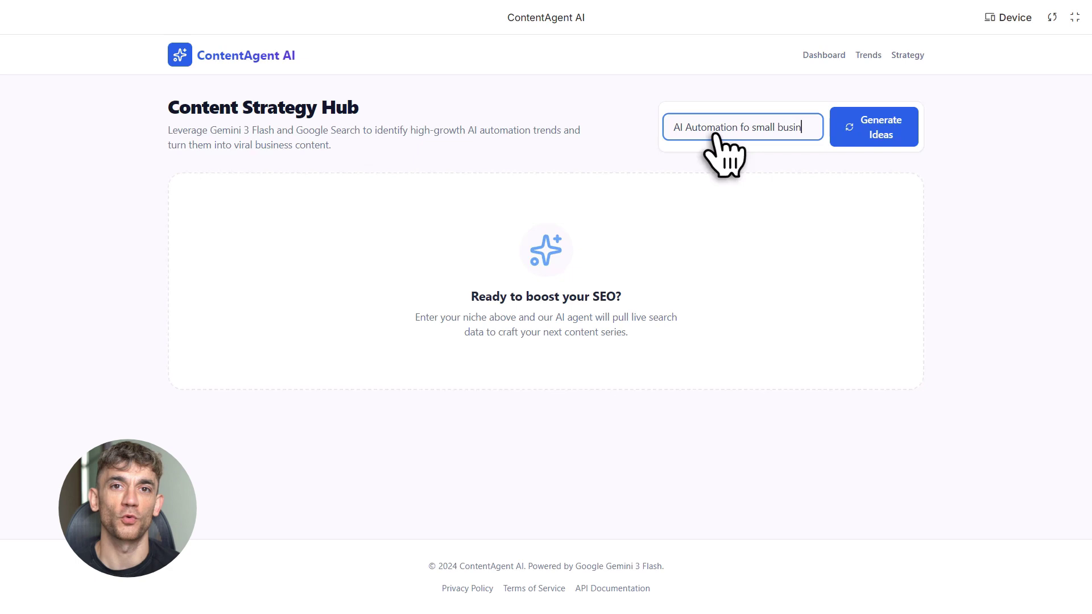
type("ess")
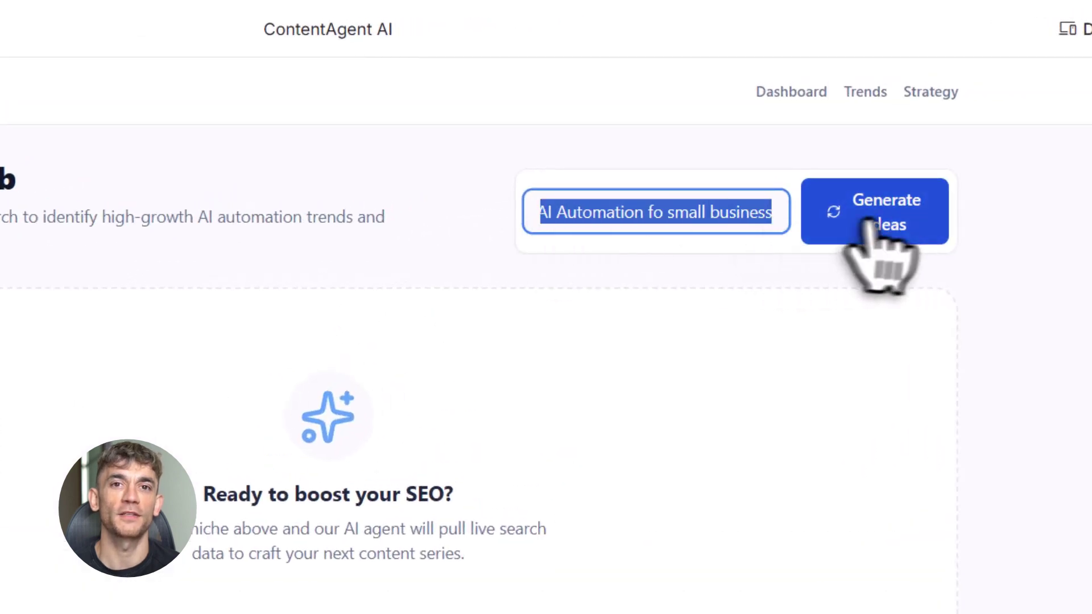
Generate ideas for 'AI Automation for small business' and highlight the second YouTube title.
left_click(873, 128)
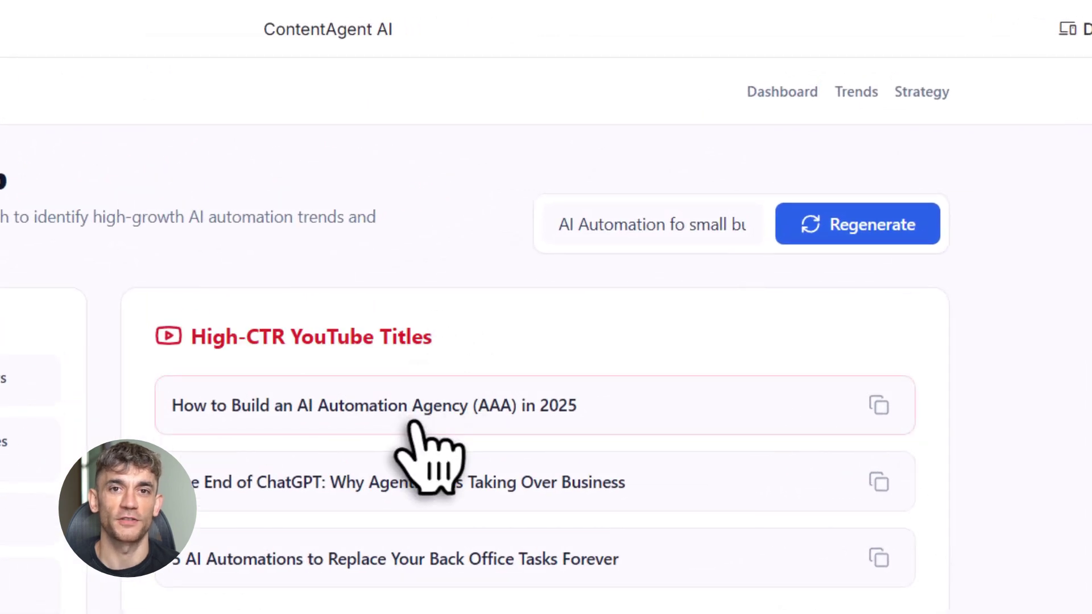
left_click_drag(190, 482, 642, 495)
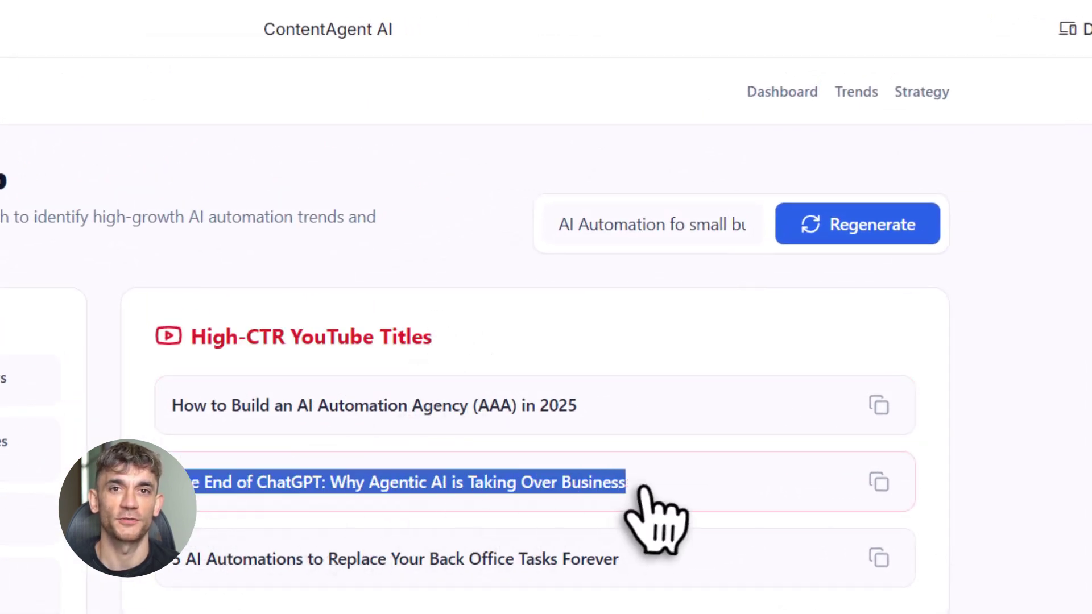
left_click_drag(175, 560, 524, 563)
left_click(631, 589)
scroll(373, 601, "down", 1)
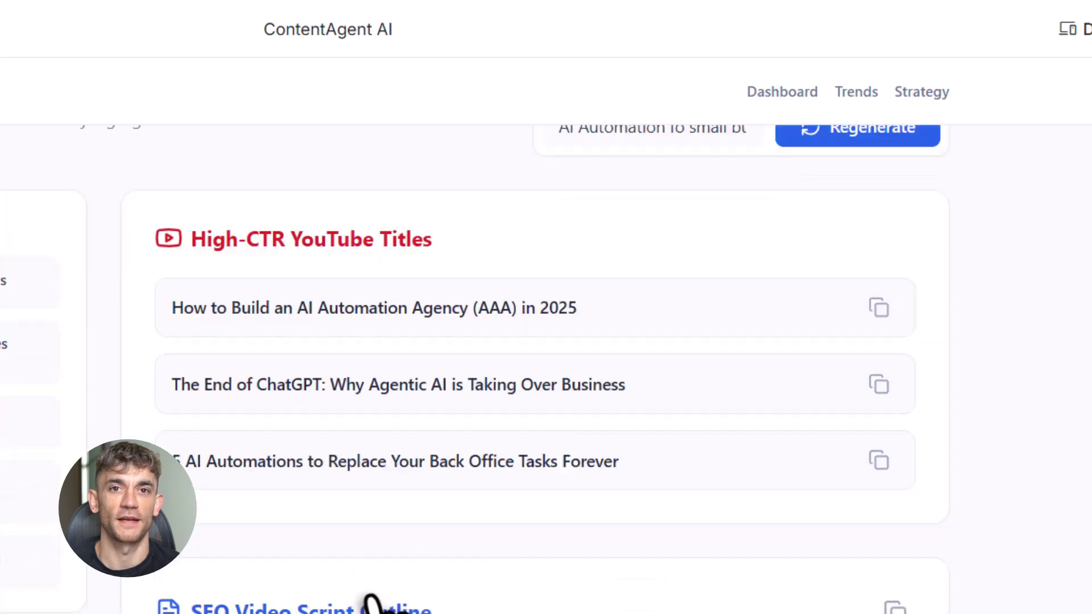
scroll(374, 602, "down", 3)
scroll(373, 602, "down", 3)
scroll(377, 597, "down", 2)
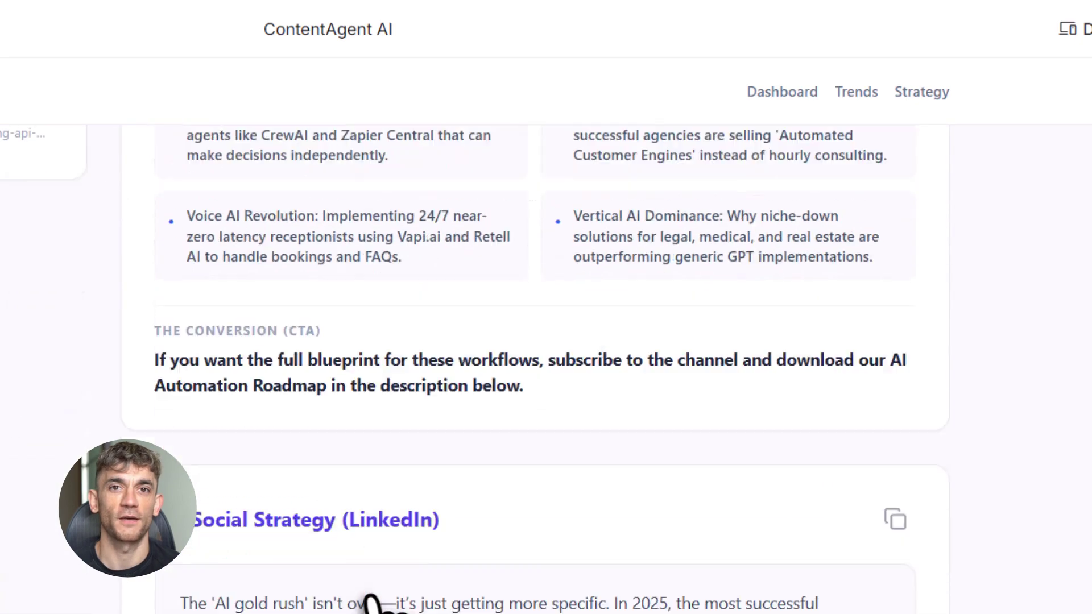
scroll(378, 598, "up", 4)
scroll(427, 556, "up", 6)
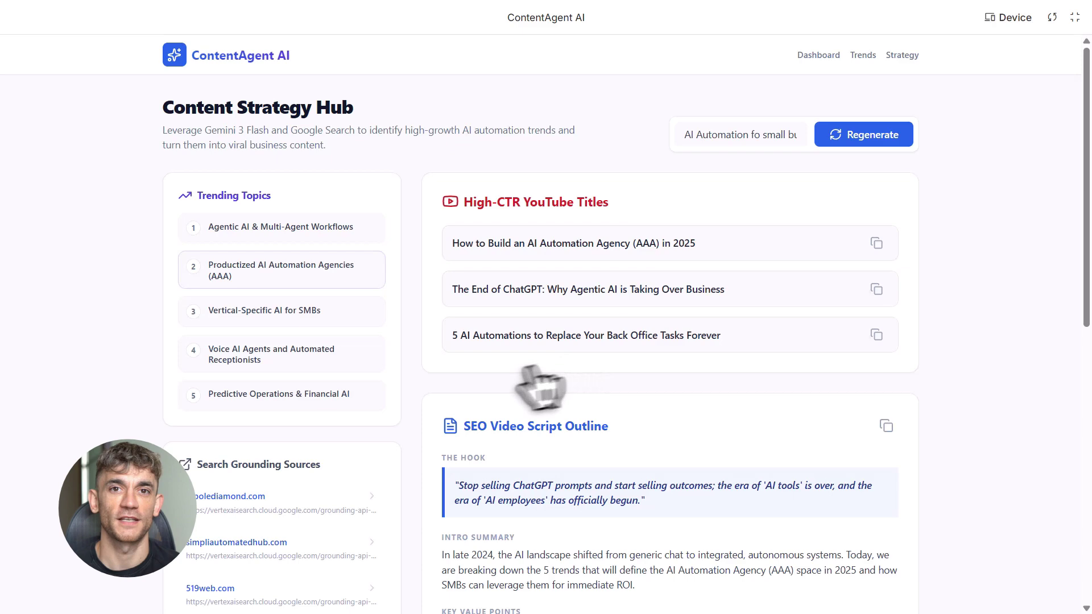
scroll(256, 445, "down", 5)
scroll(256, 446, "down", 3)
scroll(256, 446, "down", 3)
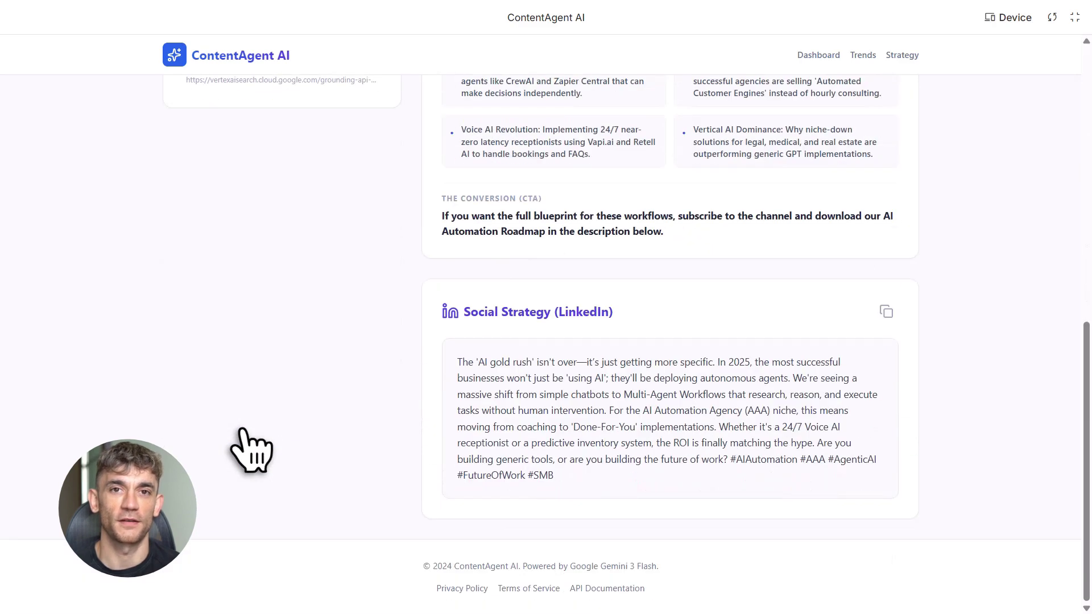
scroll(256, 446, "up", 10)
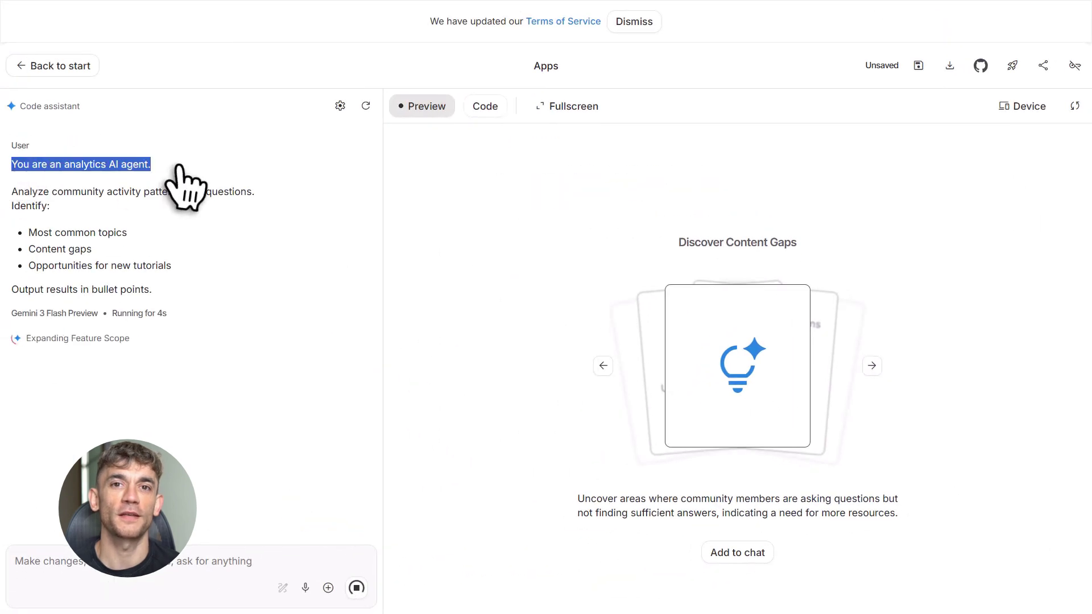
Highlight the analytics prompt's opening, content gaps, tutorial opportunities and bullet-output lines.
left_click_drag(18, 319, 162, 319)
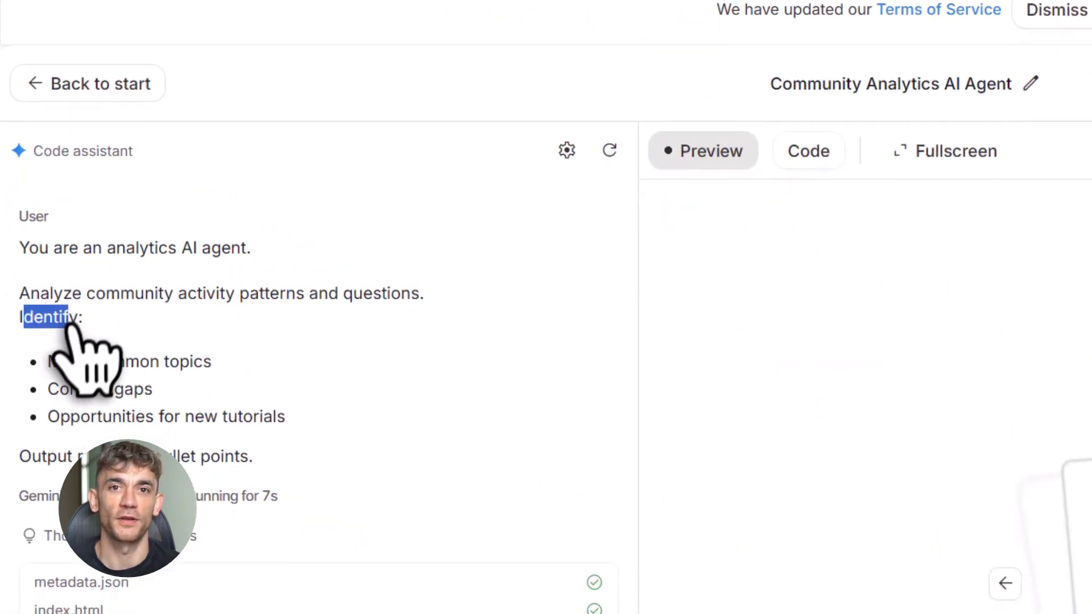
left_click_drag(47, 334, 151, 334)
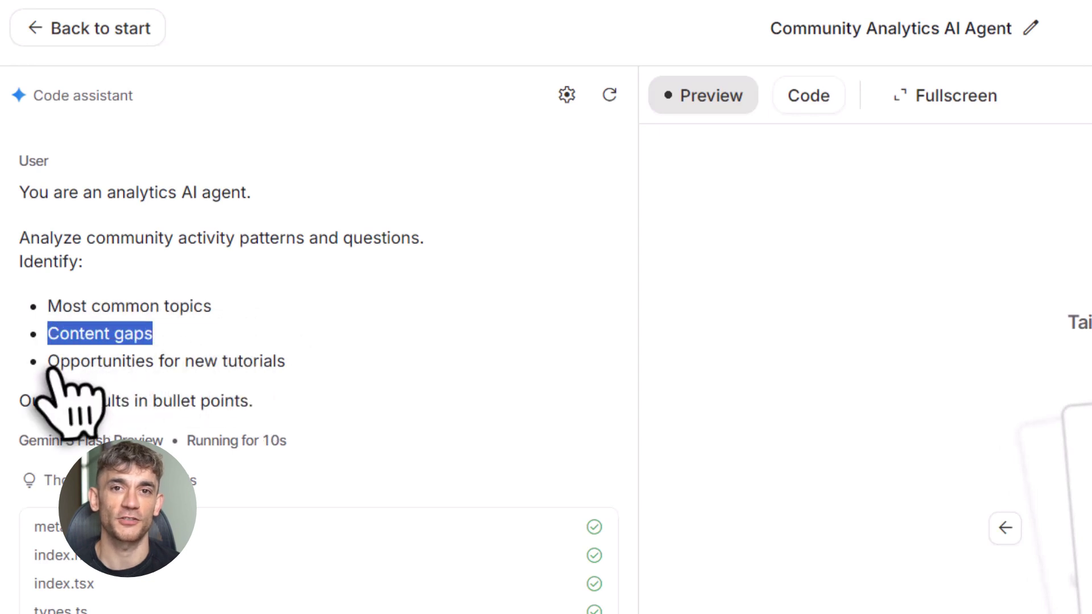
left_click_drag(48, 361, 285, 361)
left_click_drag(19, 401, 252, 402)
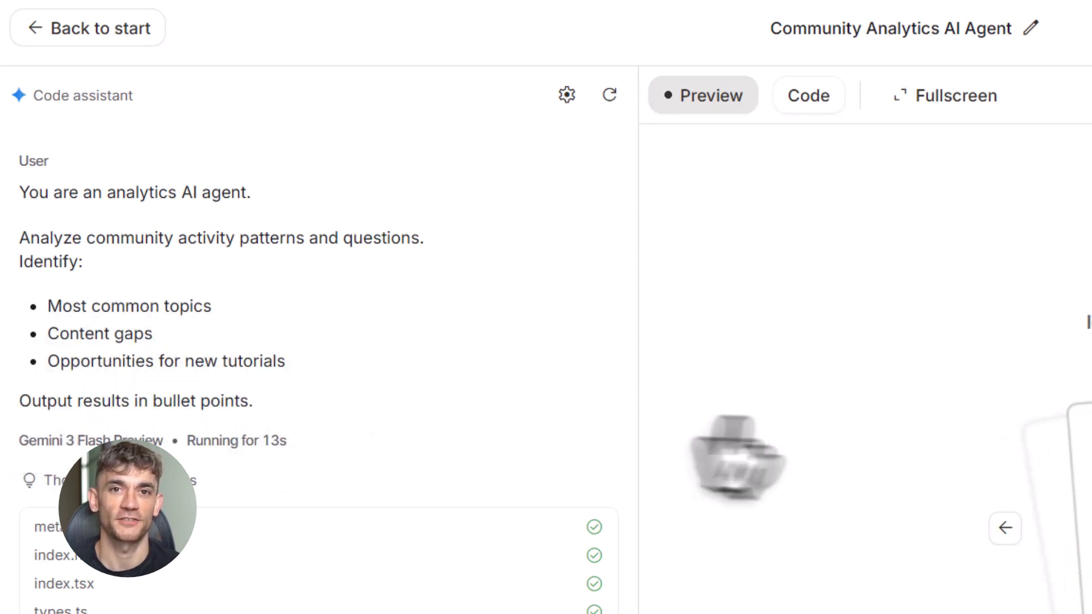
left_click(742, 444)
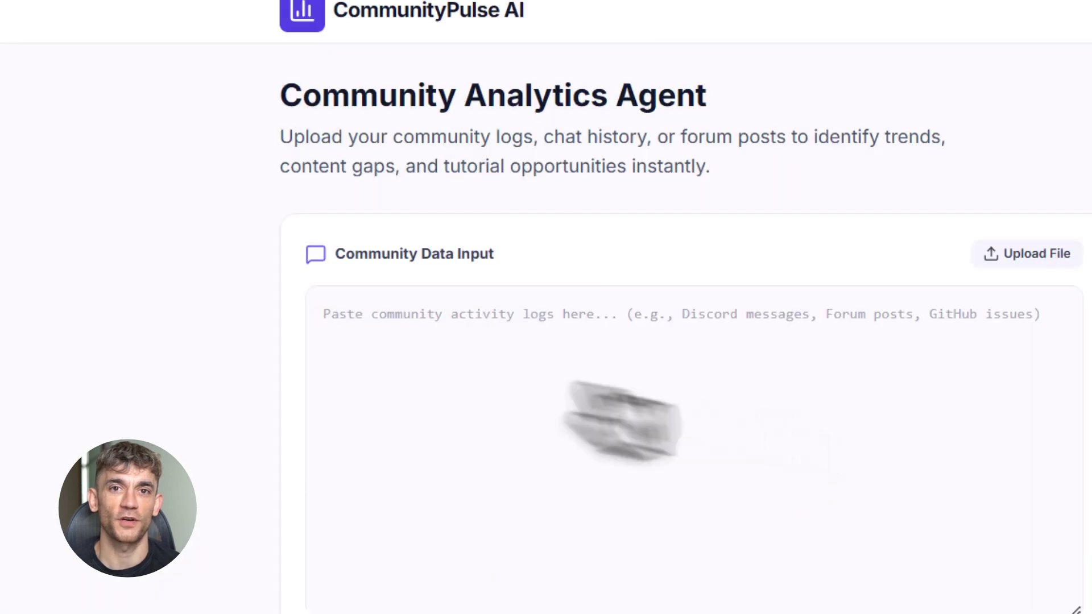
Paste the community logs into Community Data Input and run the Intelligence Agent.
left_click(390, 366)
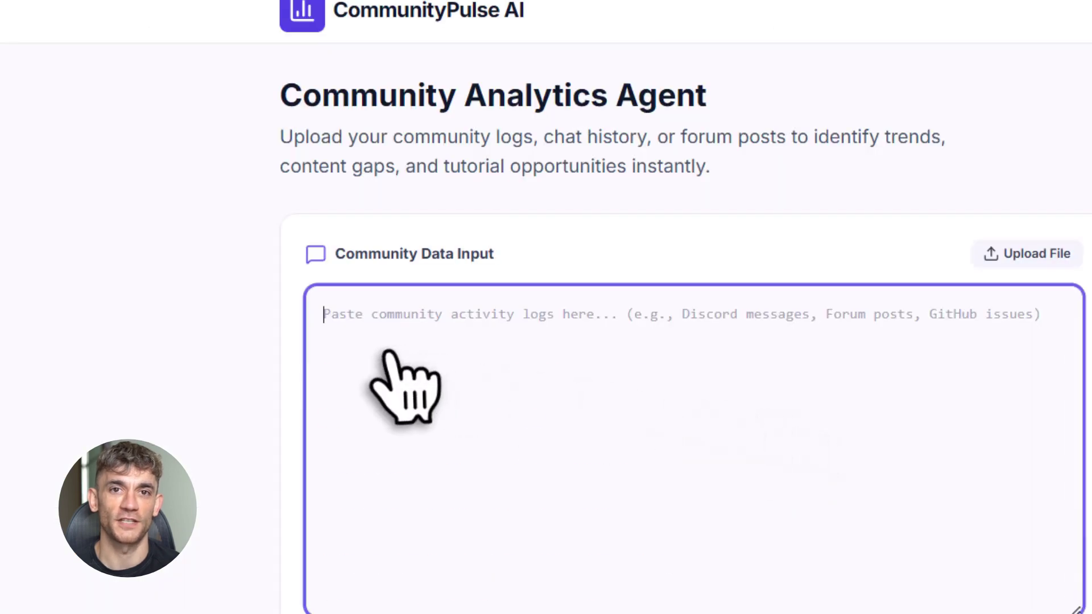
key("ctrl+v")
left_click(519, 333)
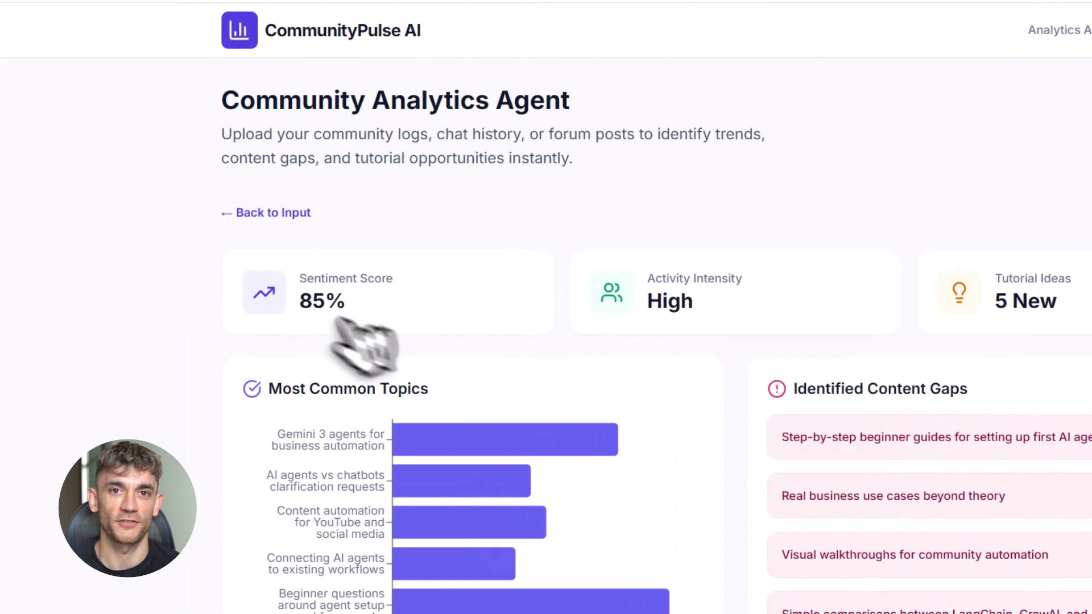
Highlight the 85% sentiment, High activity intensity and 5 new tutorial ideas in the report.
left_click_drag(218, 253, 256, 254)
left_click_drag(475, 254, 583, 273)
left_click_drag(968, 379, 1006, 380)
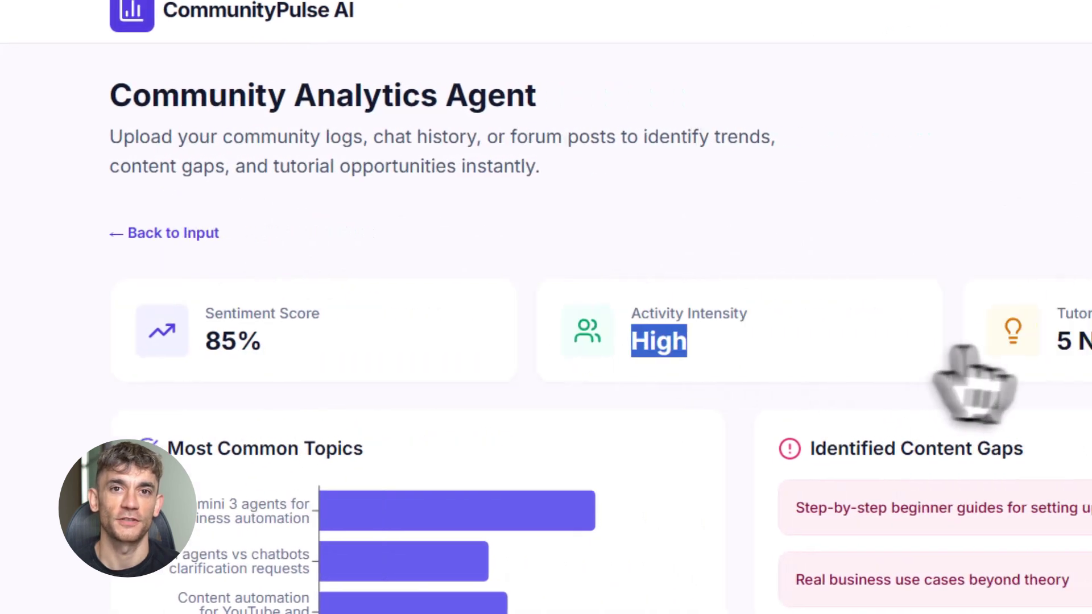
left_click_drag(478, 342, 618, 380)
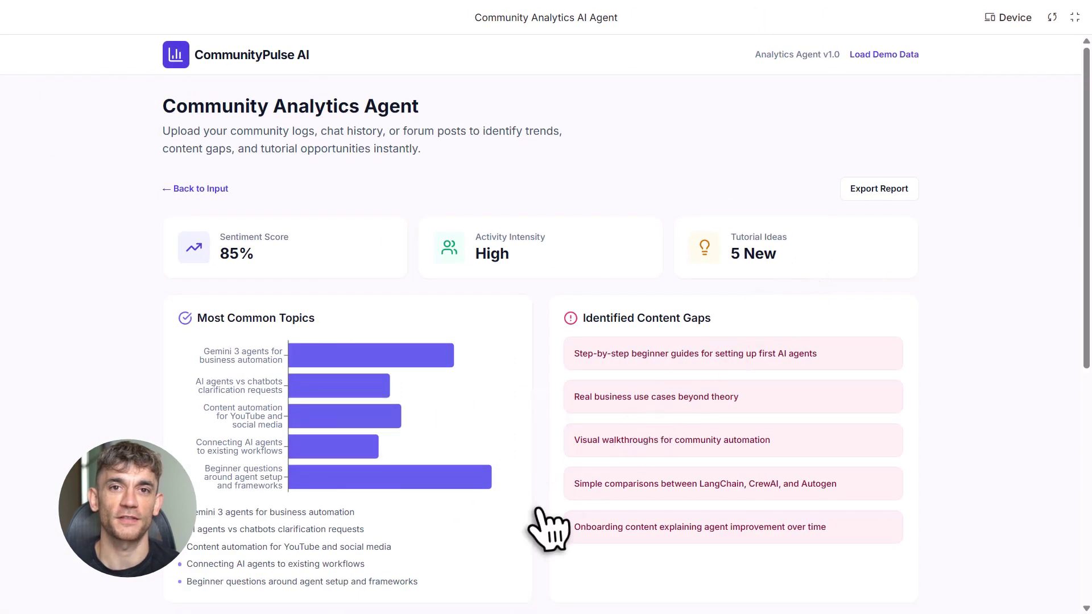
scroll(549, 530, "down", 8)
scroll(549, 529, "down", 4)
scroll(548, 529, "up", 12)
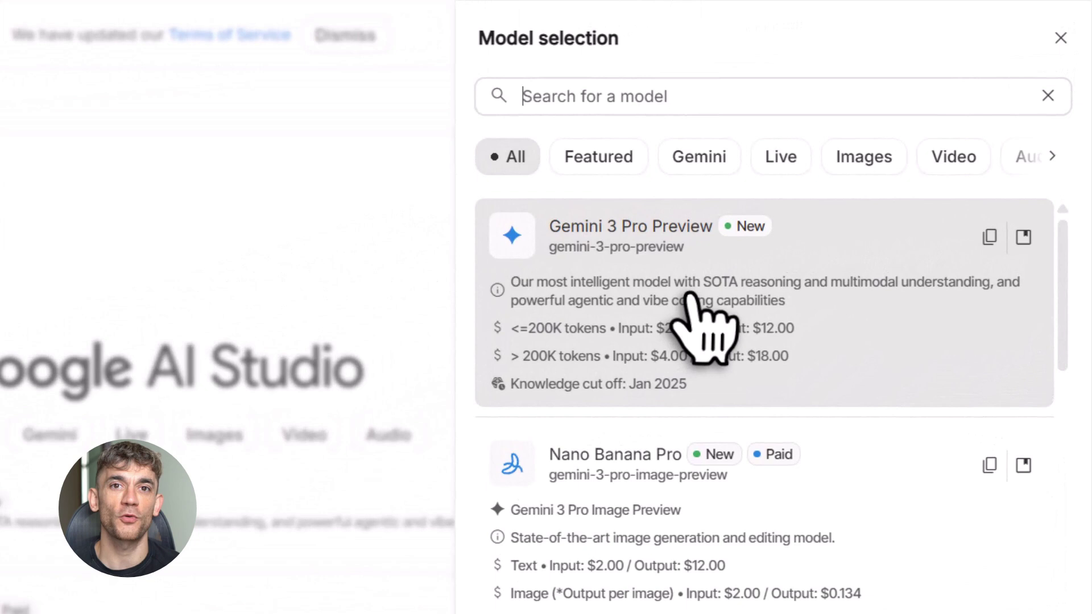
Build the business-agent app with Gemini 3 Pro Preview and highlight the prompt's role description.
left_click(794, 184)
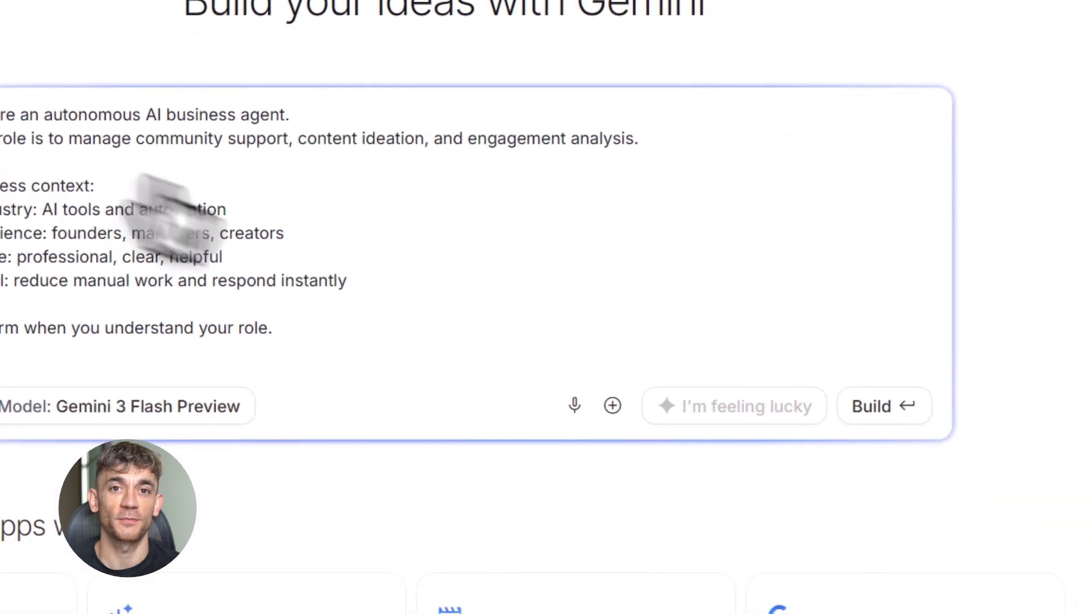
left_click(871, 407)
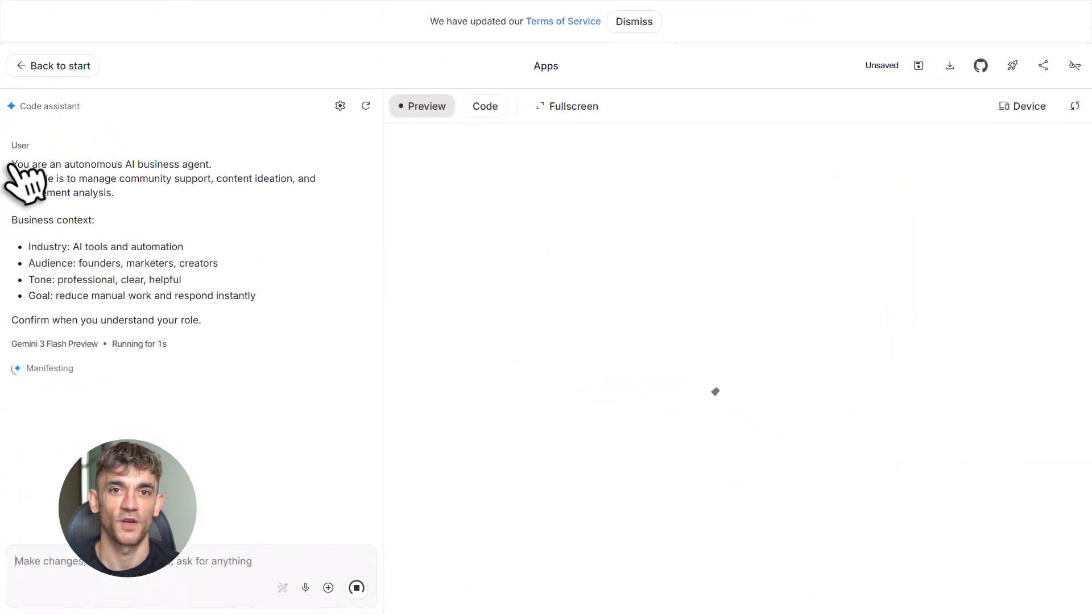
left_click_drag(103, 164, 211, 164)
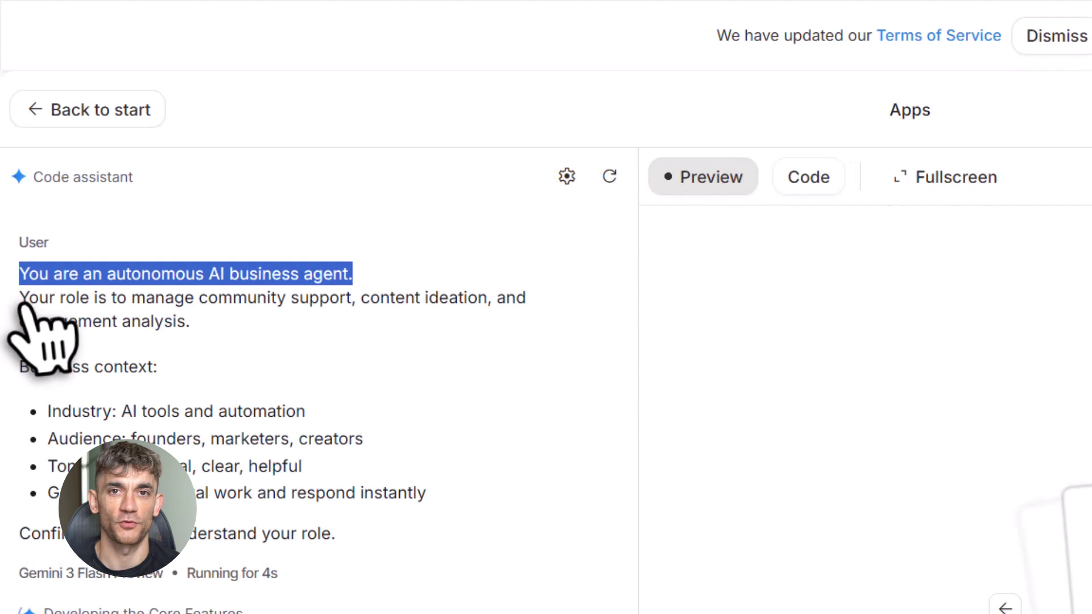
left_click_drag(10, 178, 316, 178)
left_click_drag(19, 320, 191, 321)
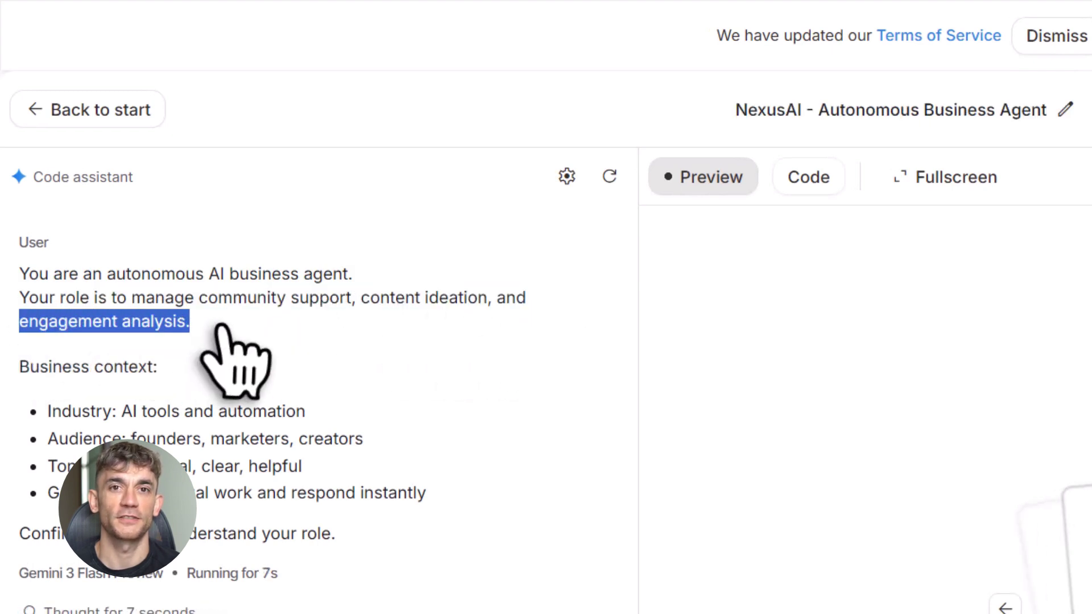
Highlight the prompt's industry, tone, goal and role-confirmation lines.
left_click_drag(48, 349, 303, 358)
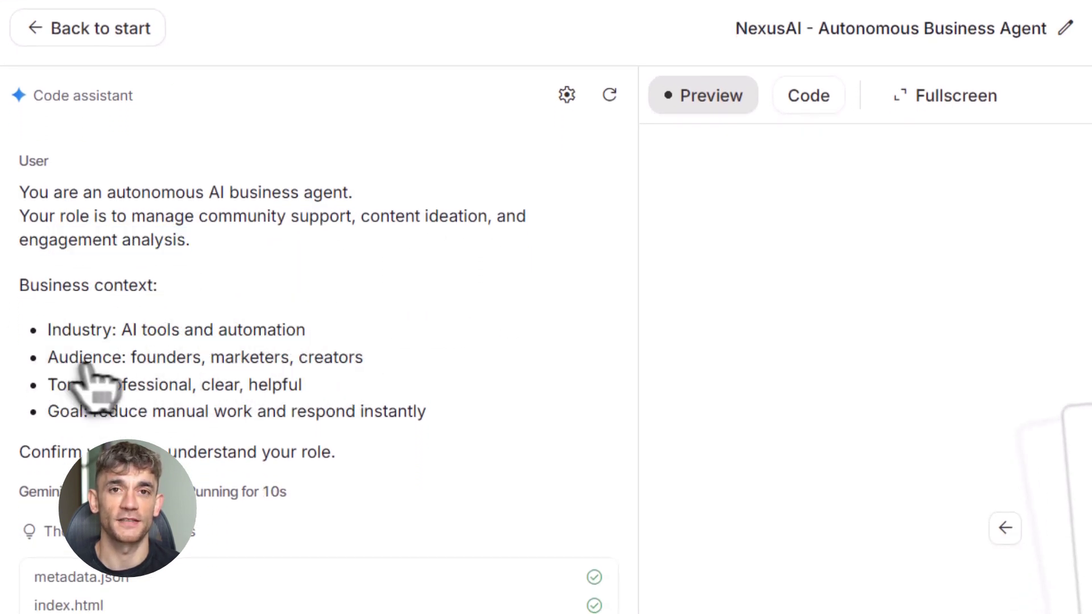
left_click_drag(48, 357, 367, 358)
scroll(73, 341, "down", 1)
left_click_drag(48, 309, 307, 308)
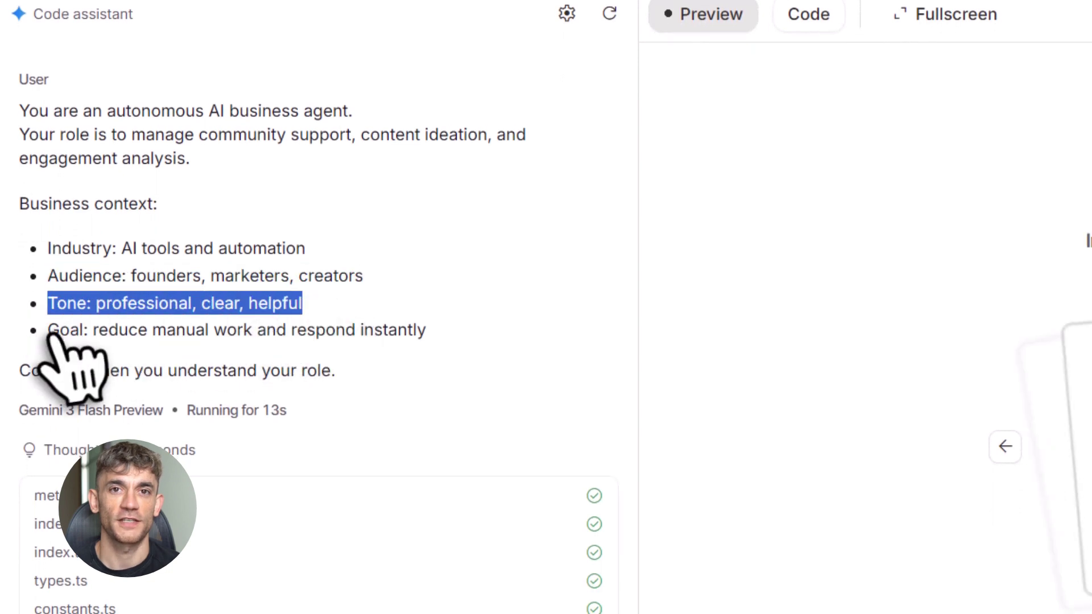
left_click_drag(48, 334, 431, 334)
left_click(363, 392)
left_click_drag(19, 370, 376, 370)
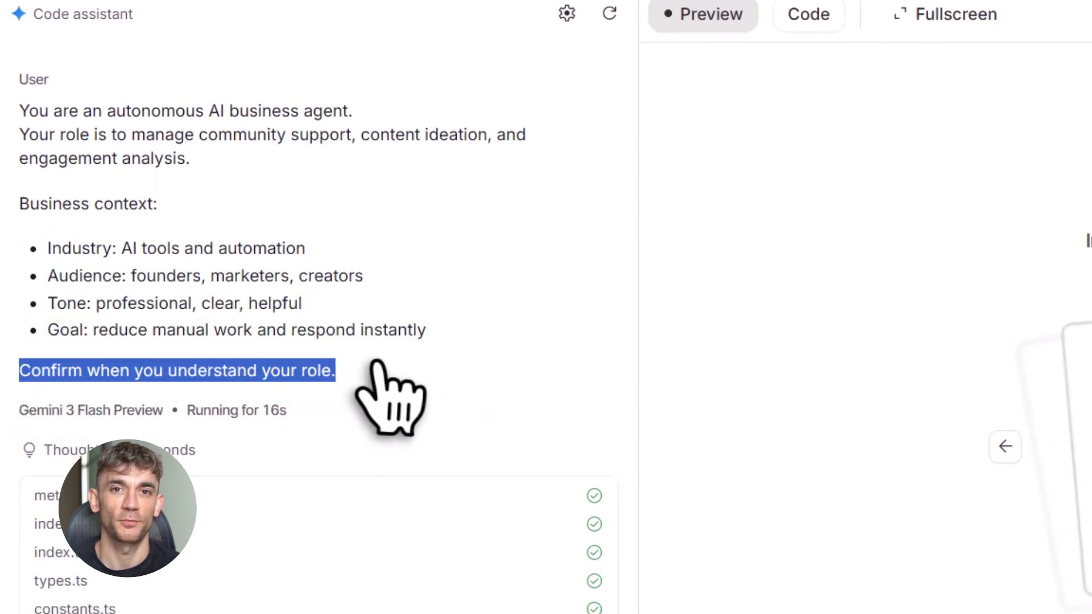
left_click(648, 427)
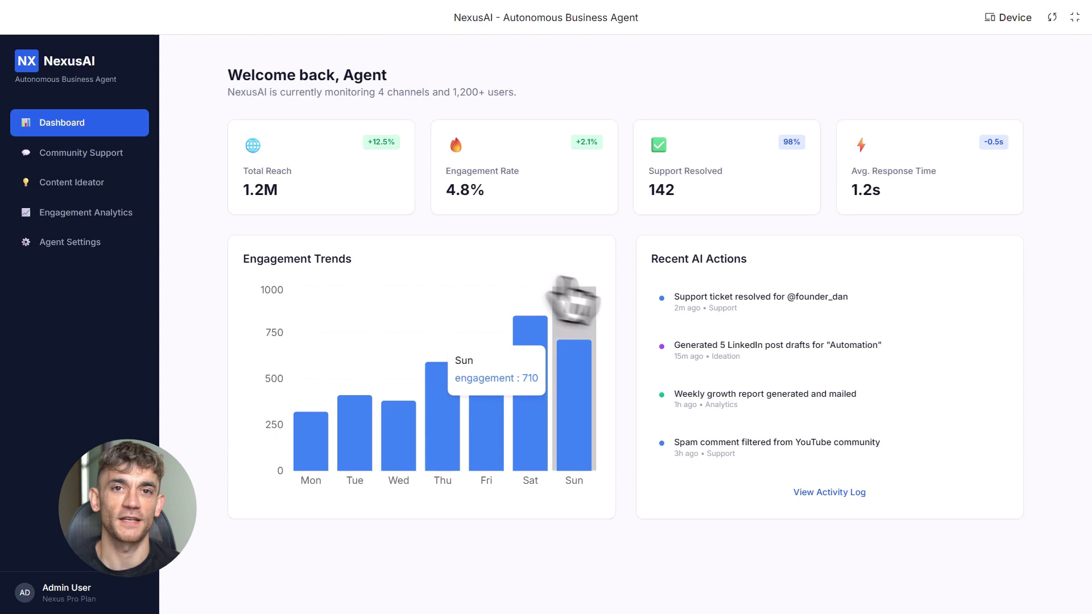
Ask Community Support 'What tasks can you help me with?', highlight its self-description, then open Content Ideator.
left_click_drag(675, 296, 793, 296)
left_click(819, 316)
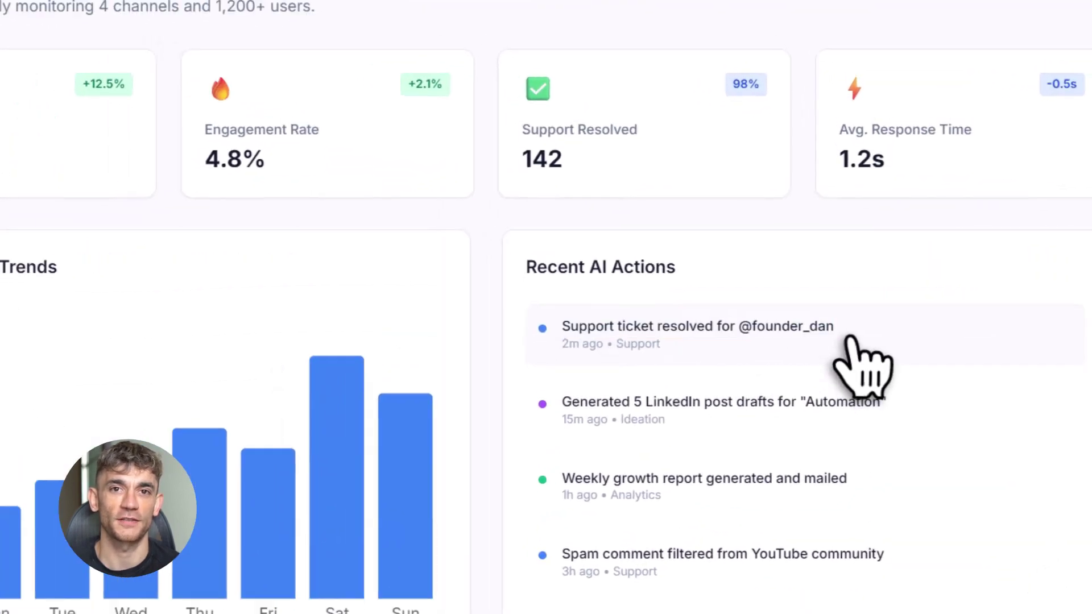
left_click(80, 152)
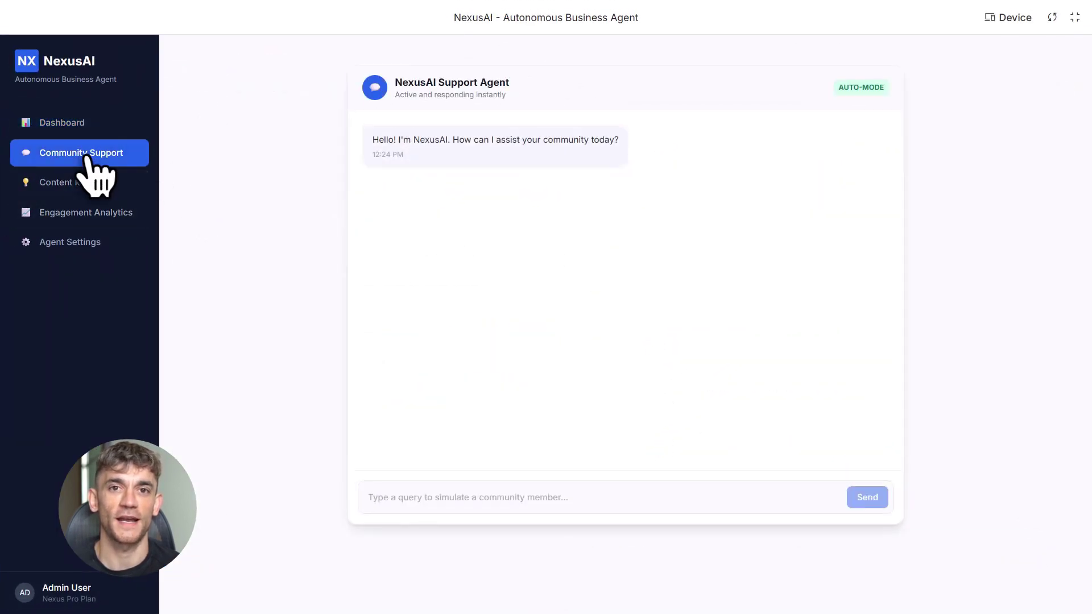
left_click(401, 496)
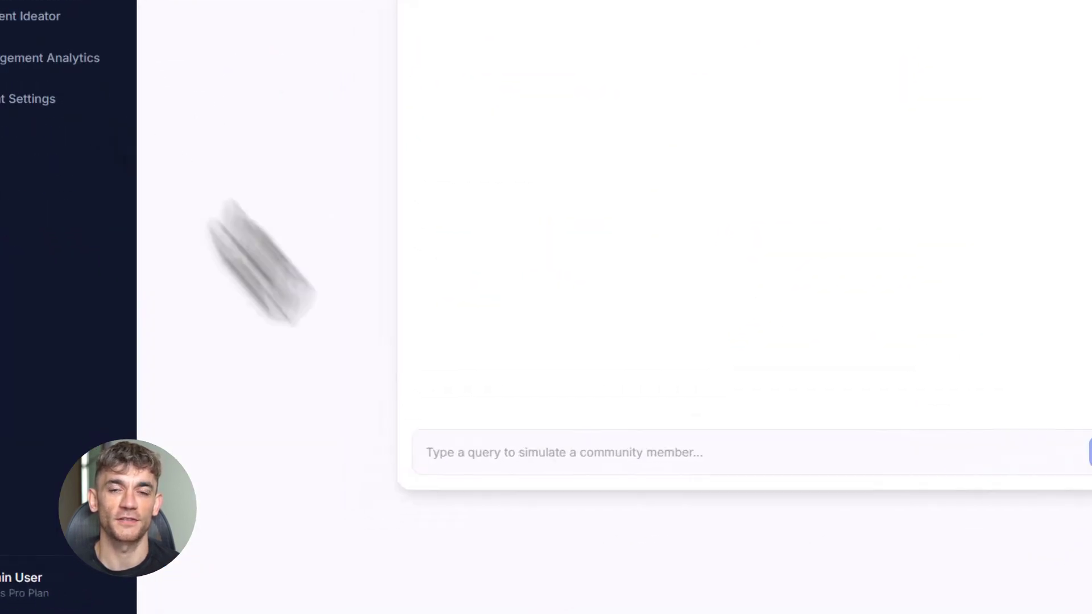
type("Wh")
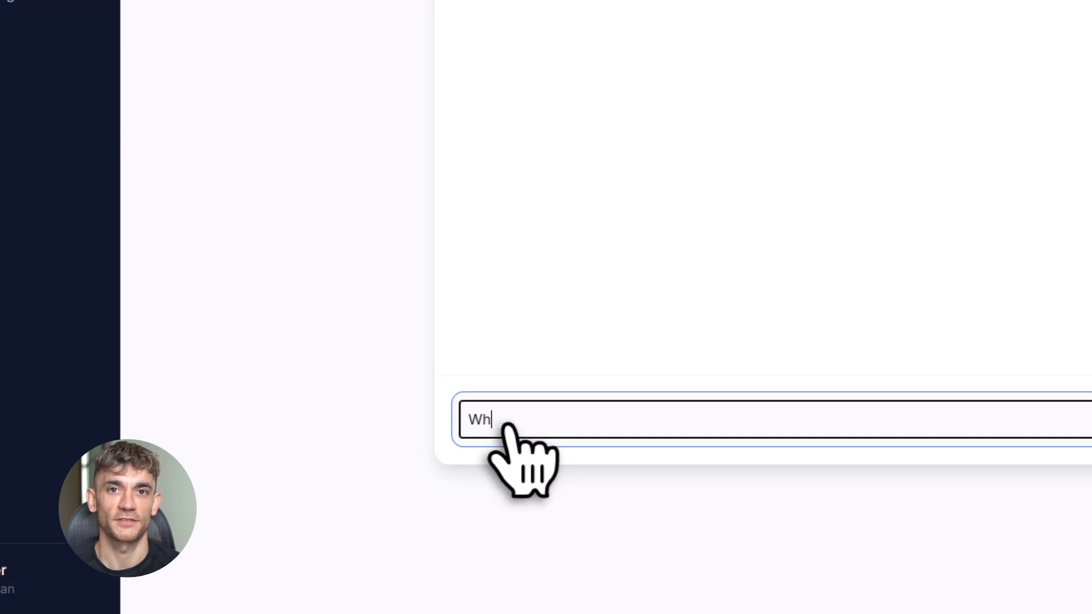
type("at tasks can you help me with?")
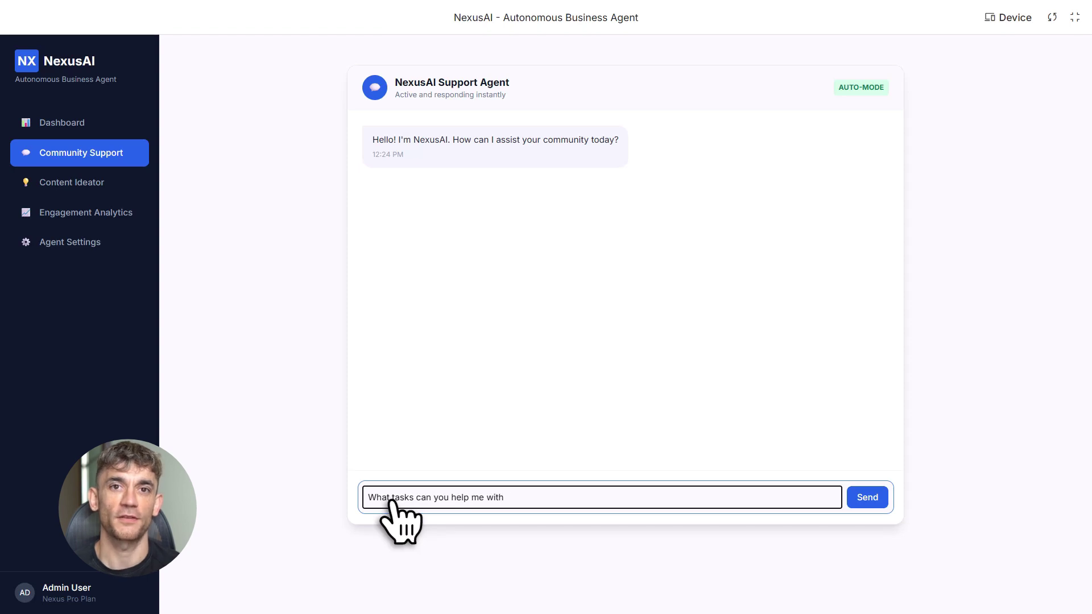
left_click(867, 496)
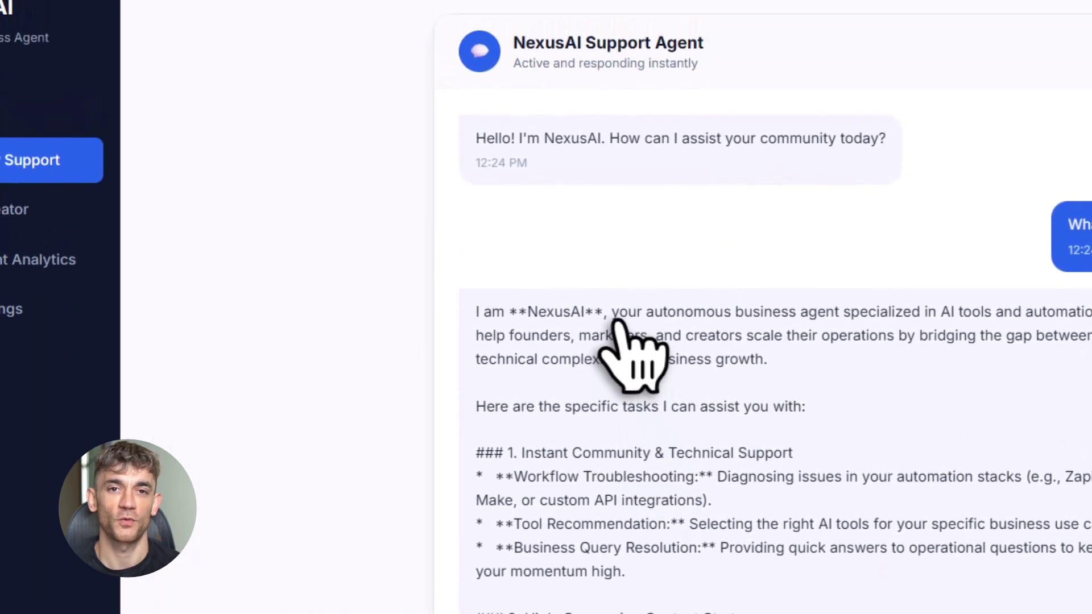
left_click_drag(612, 247, 529, 354)
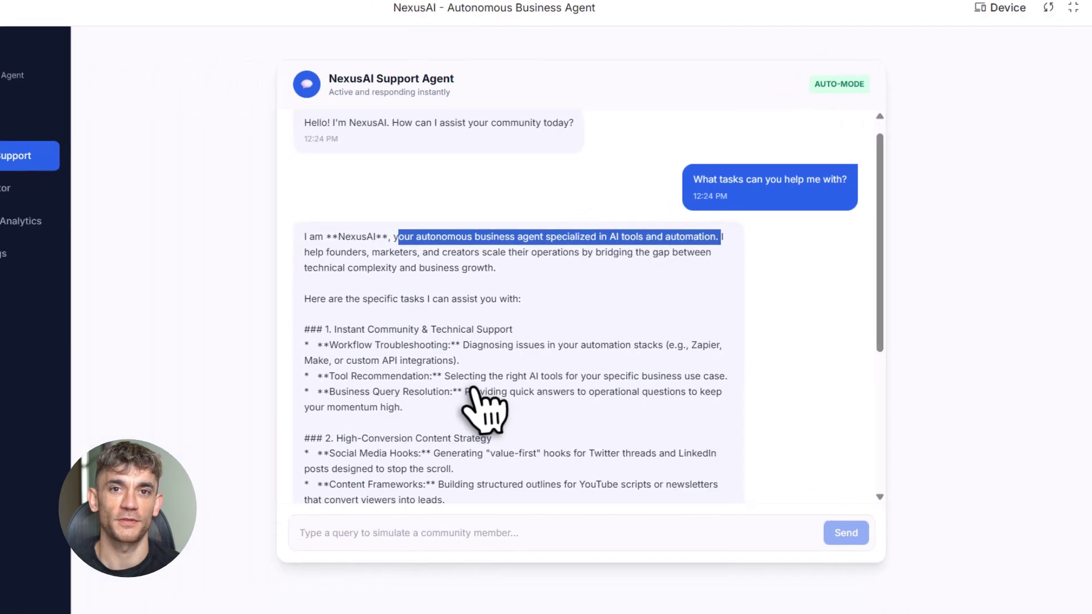
scroll(536, 384, "down", 5)
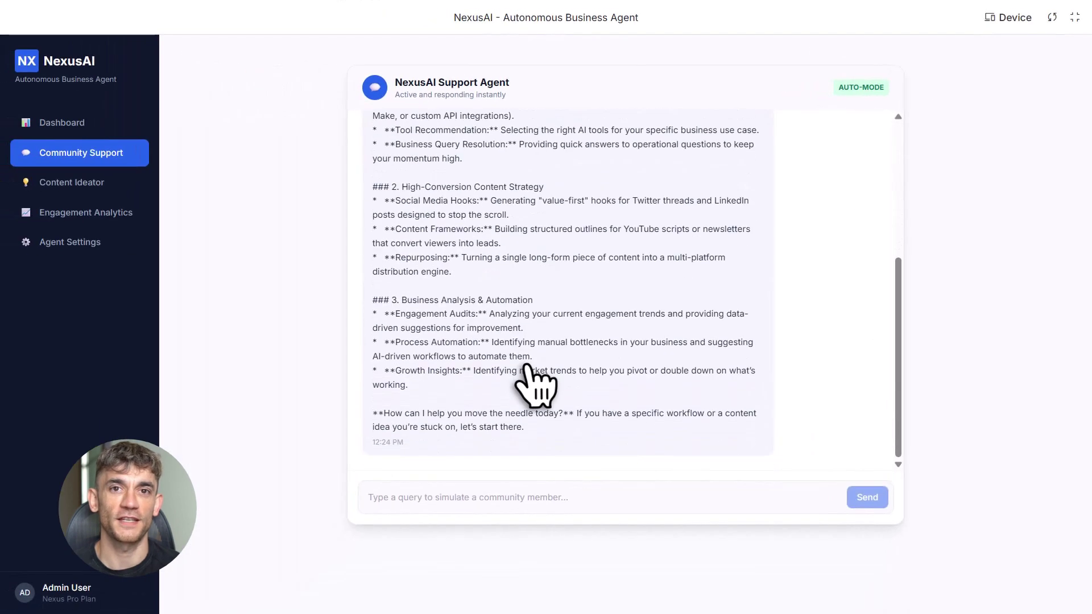
scroll(535, 384, "up", 5)
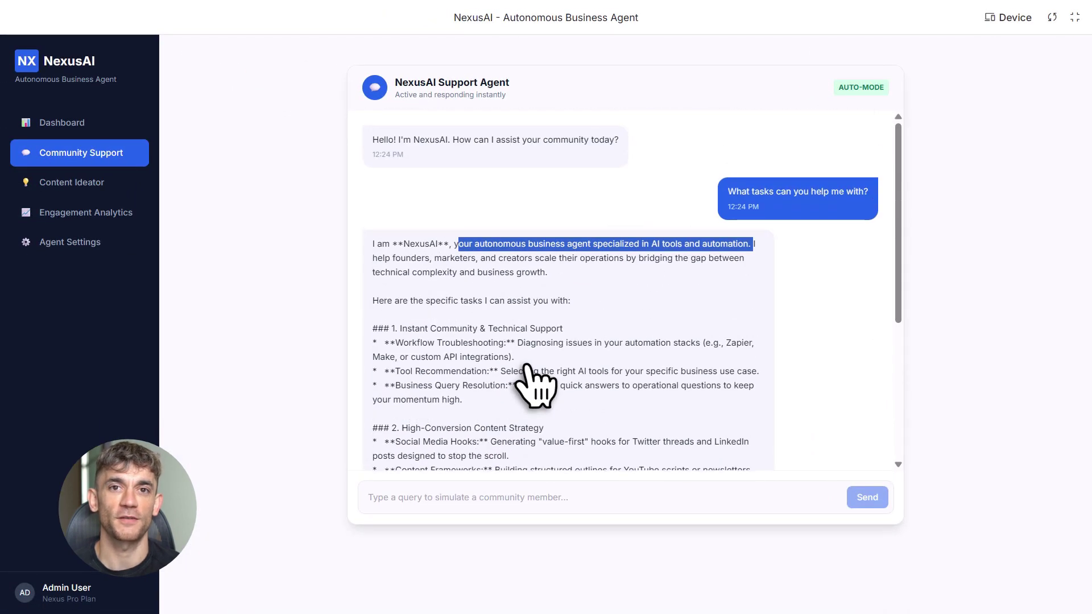
left_click(72, 182)
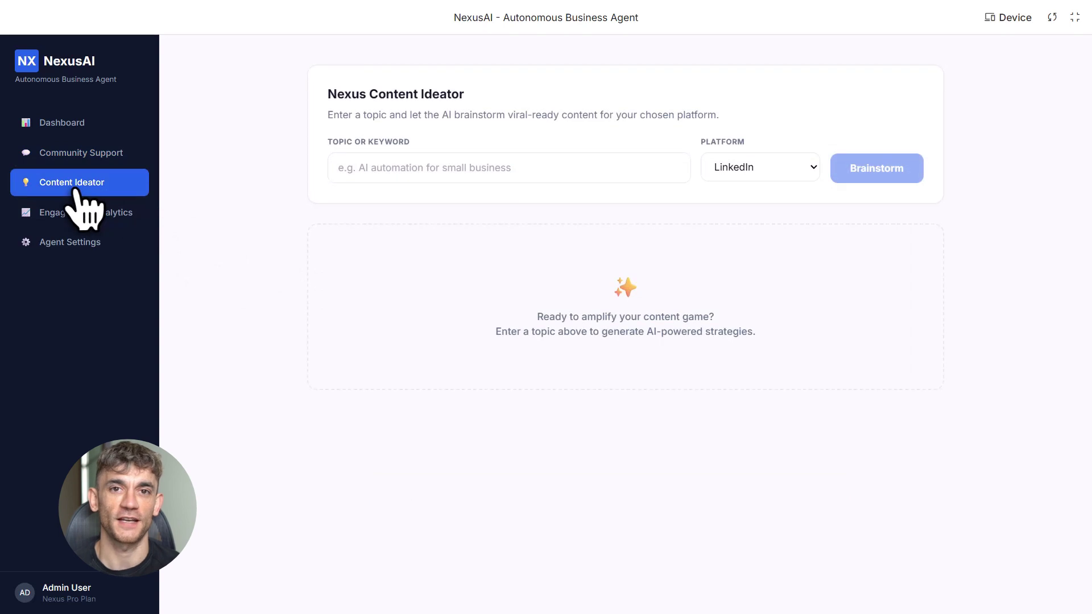
Brainstorm YouTube ideas for 'AI Automation for small Business', then view Engagement Analytics.
left_click(386, 170)
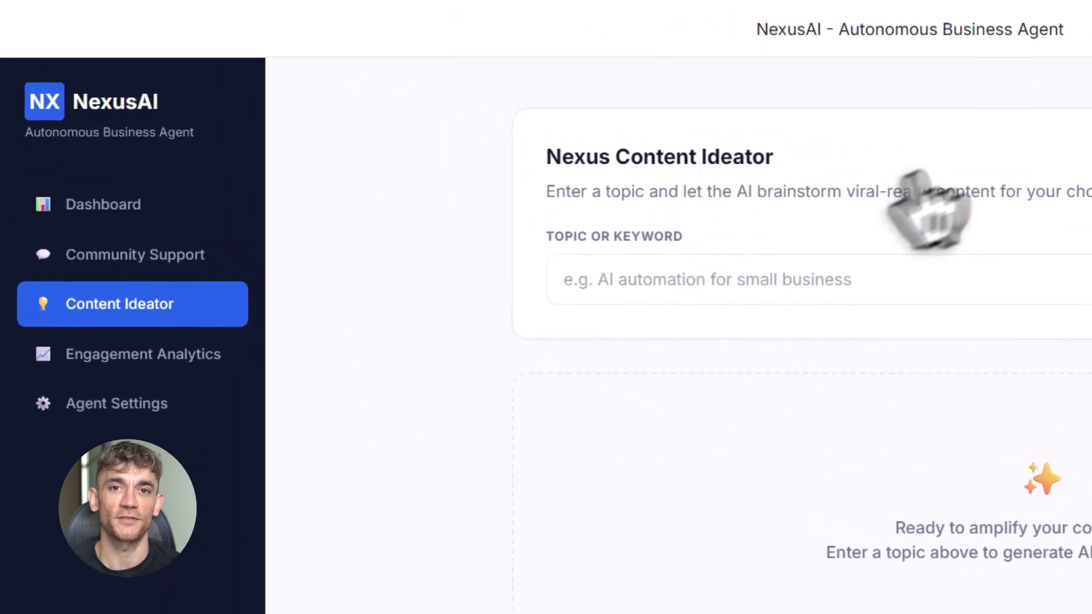
type("AI Automatio")
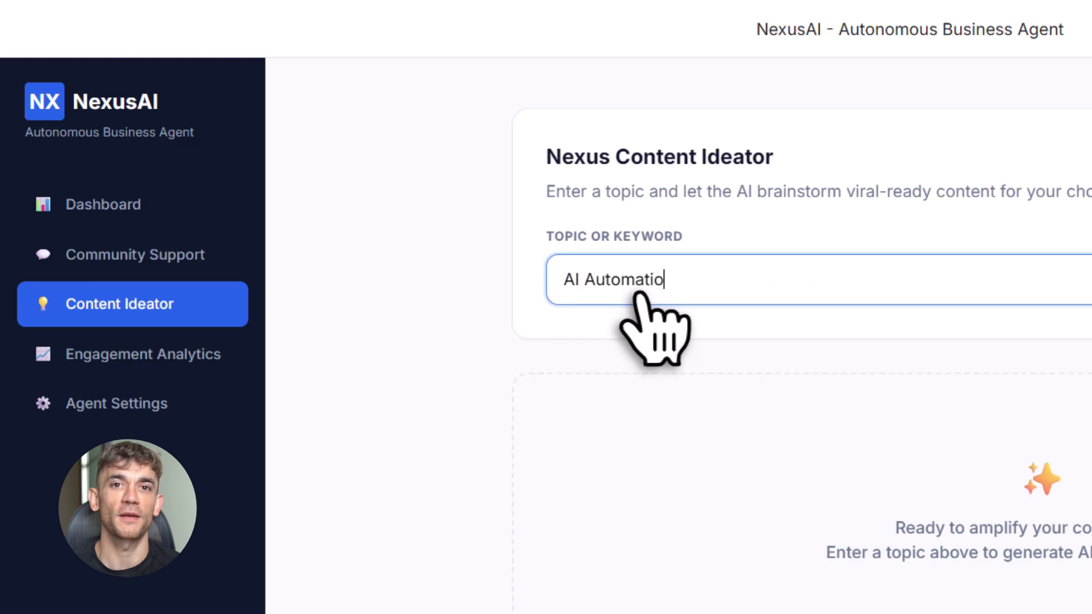
type("n ")
type("for small Business")
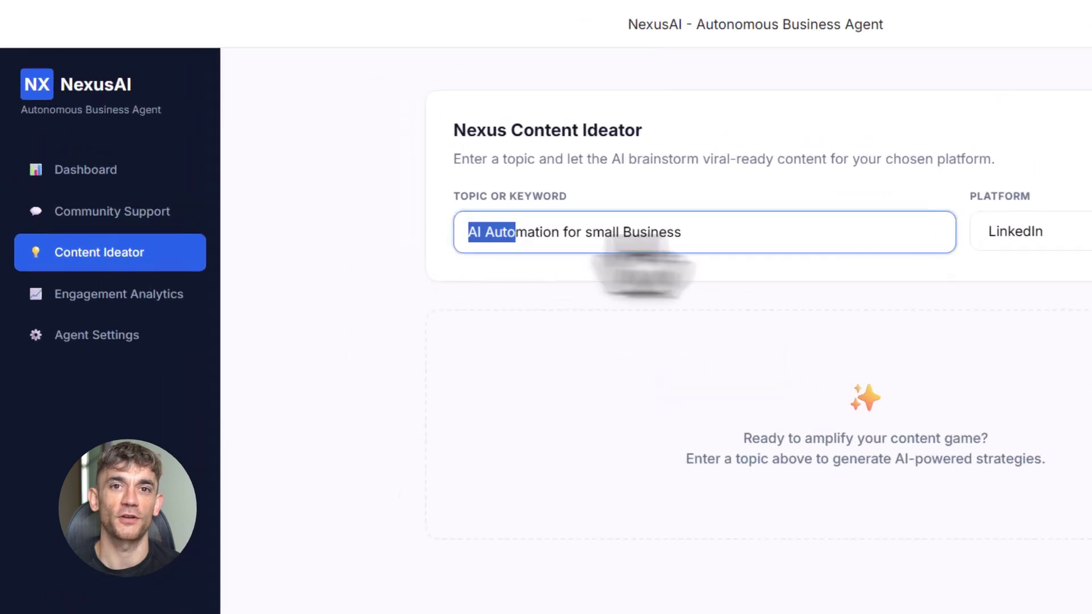
left_click(760, 168)
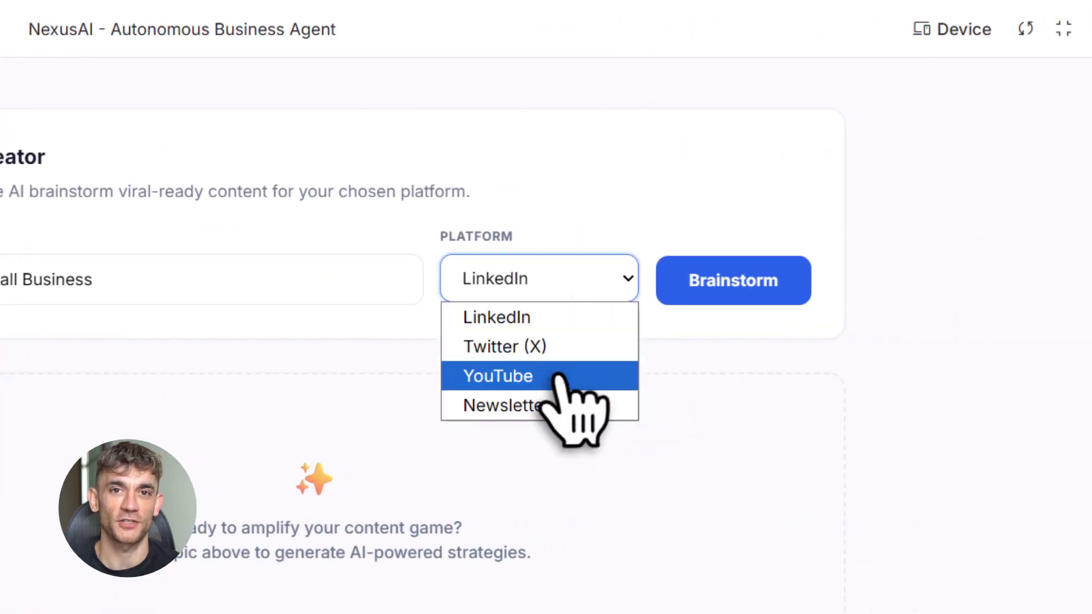
left_click(497, 375)
left_click(733, 280)
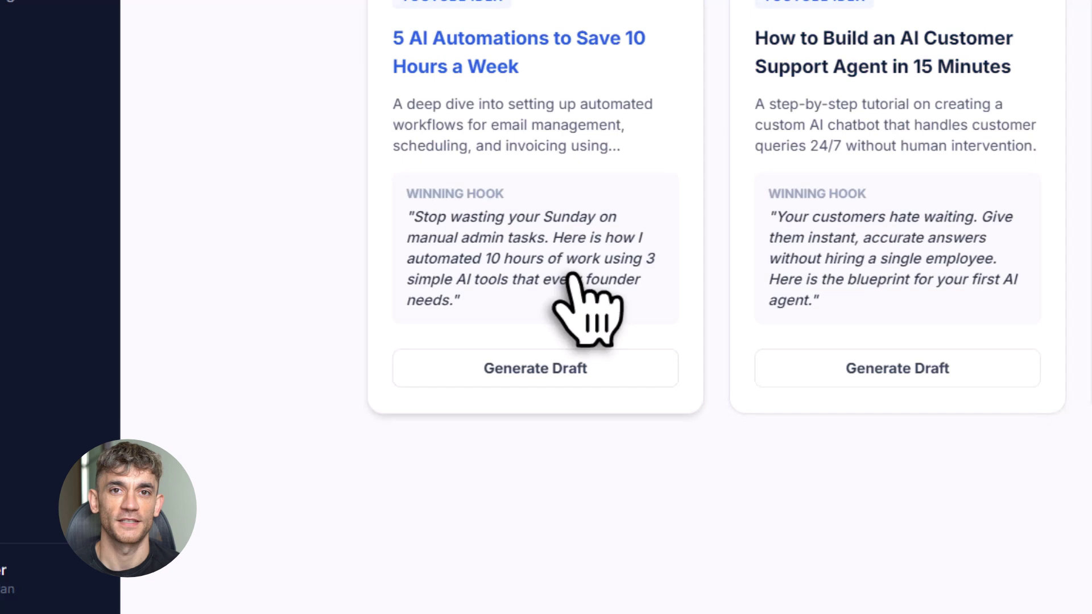
left_click(141, 272)
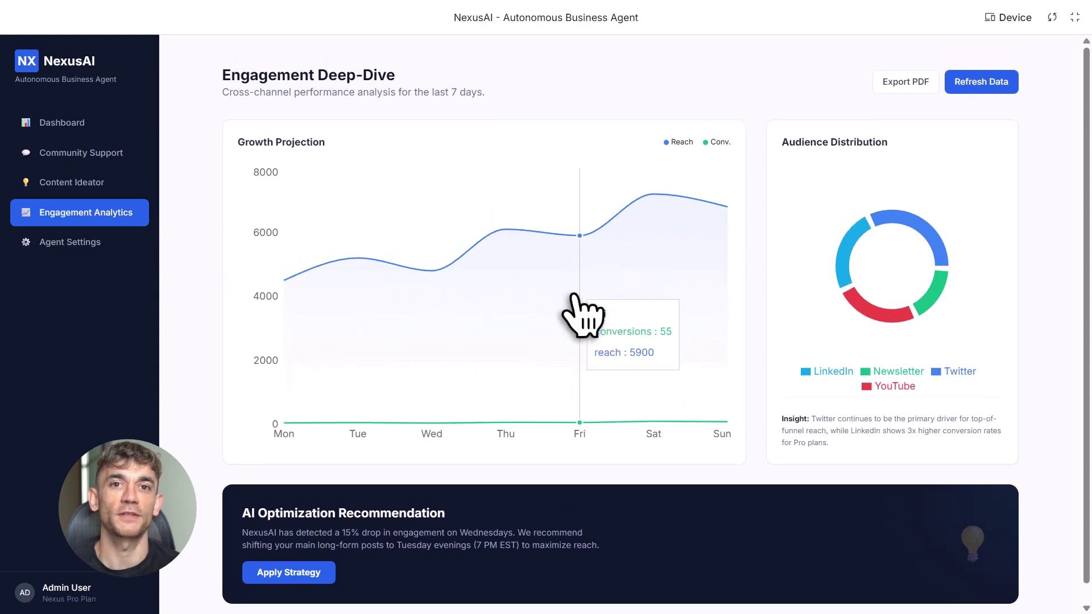
Save NexusAI with the Creative Strategist persona and Twitter Mentions and Email Inquiries monitoring off.
left_click(137, 338)
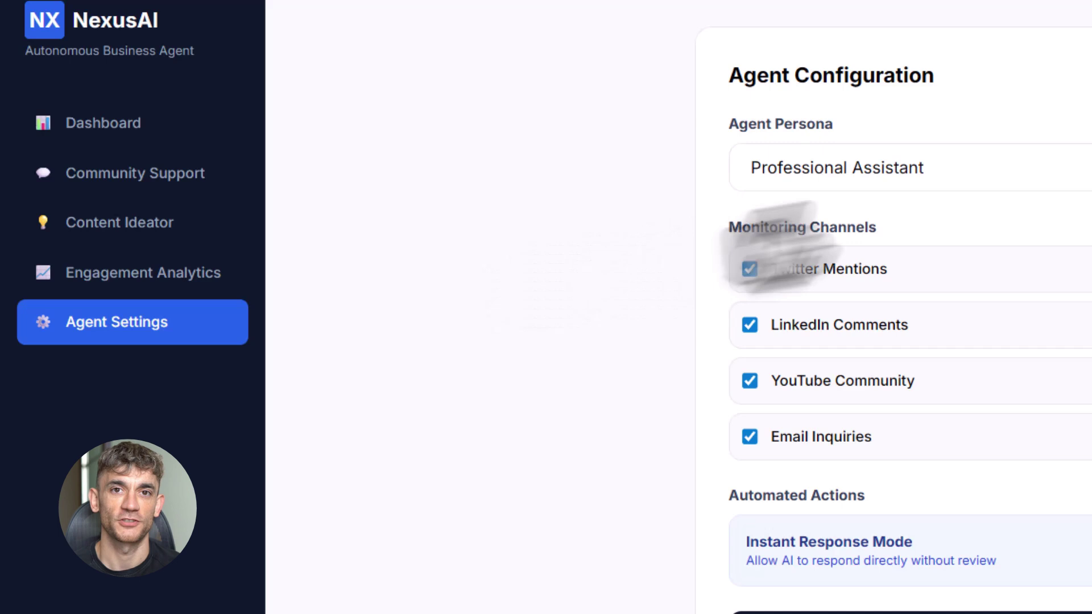
left_click(973, 168)
left_click(931, 294)
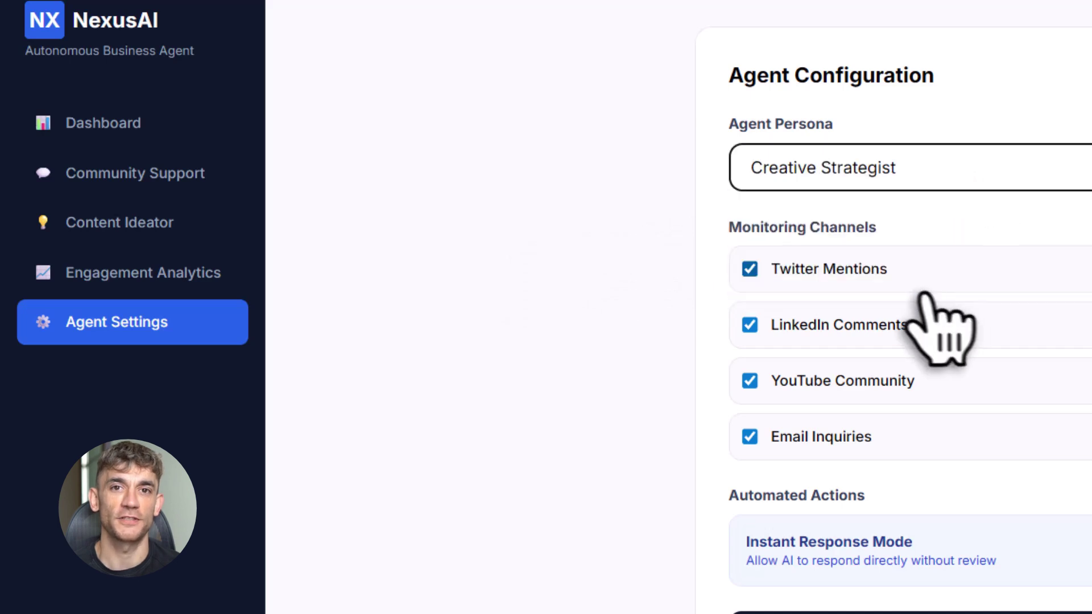
left_click(749, 268)
left_click(749, 436)
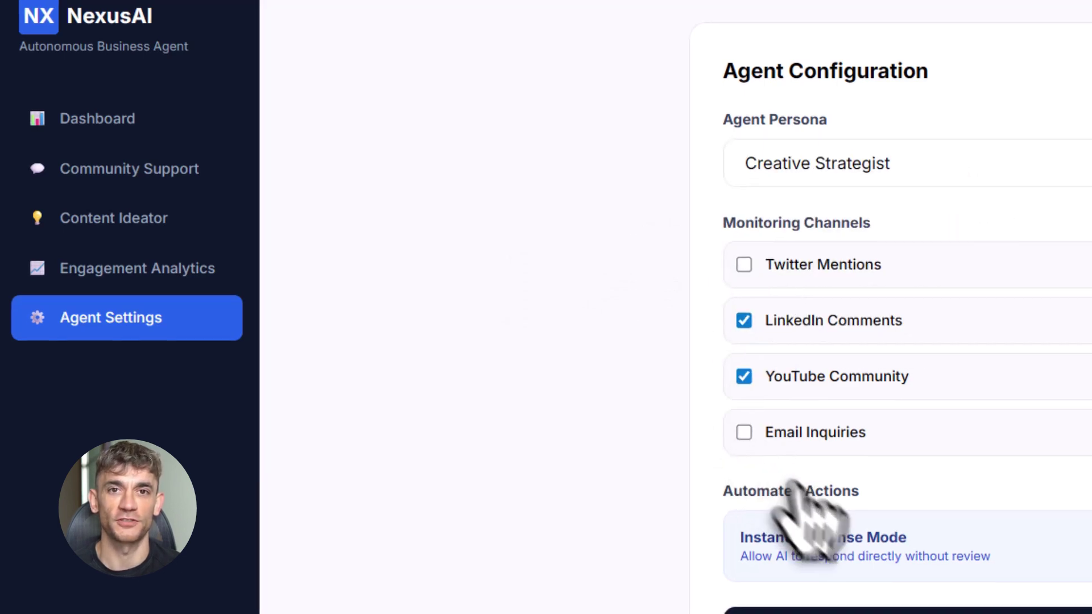
left_click(536, 324)
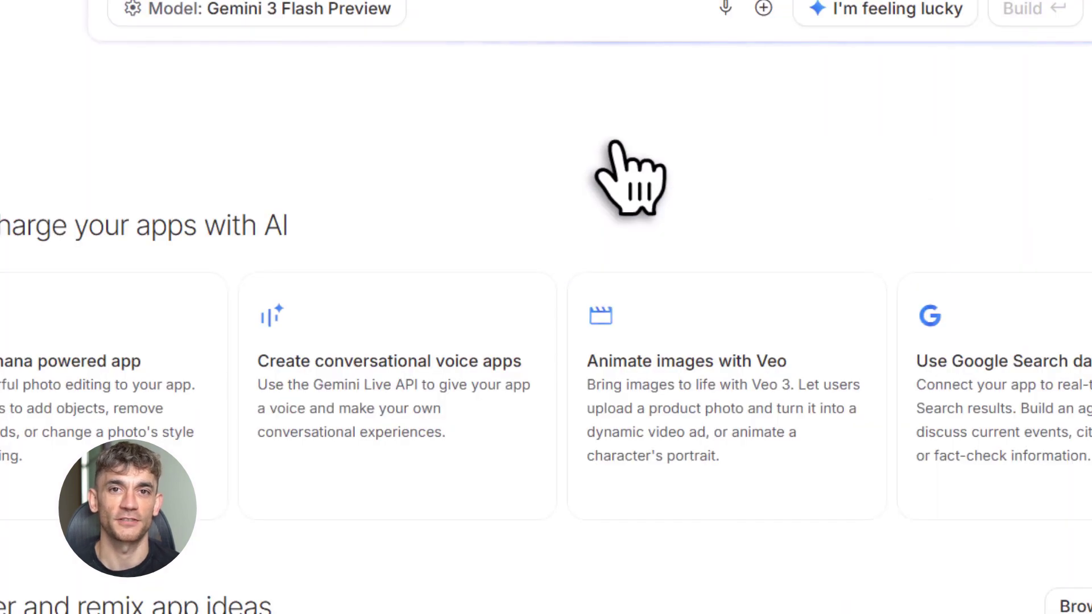
Paste the prepared community-support agent prompt into the 'Describe your idea' box.
left_click(580, 286)
key("ctrl+v")
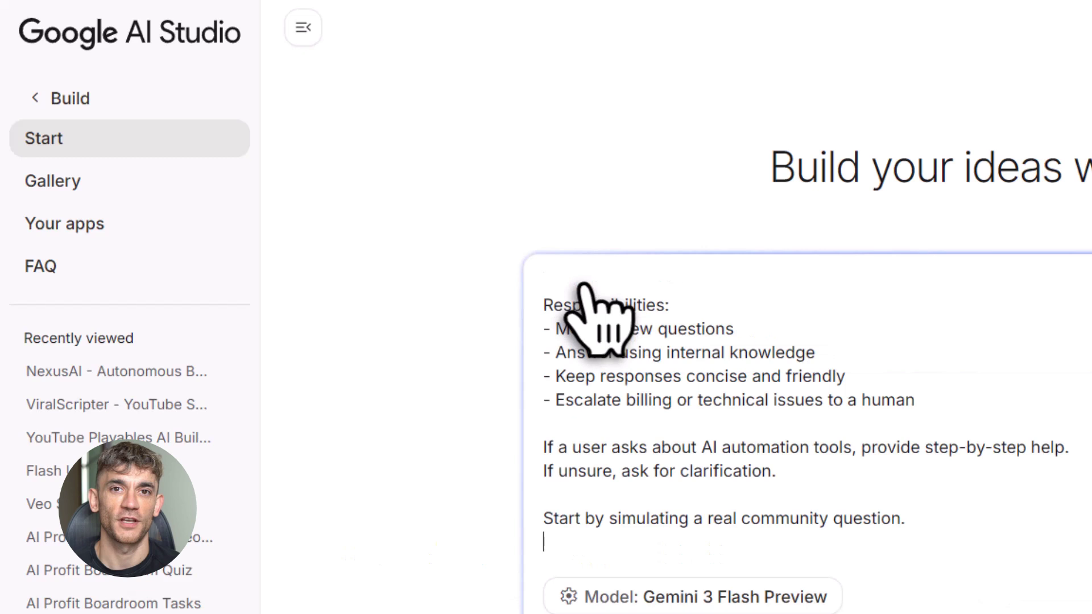
scroll(588, 295, "down", 1)
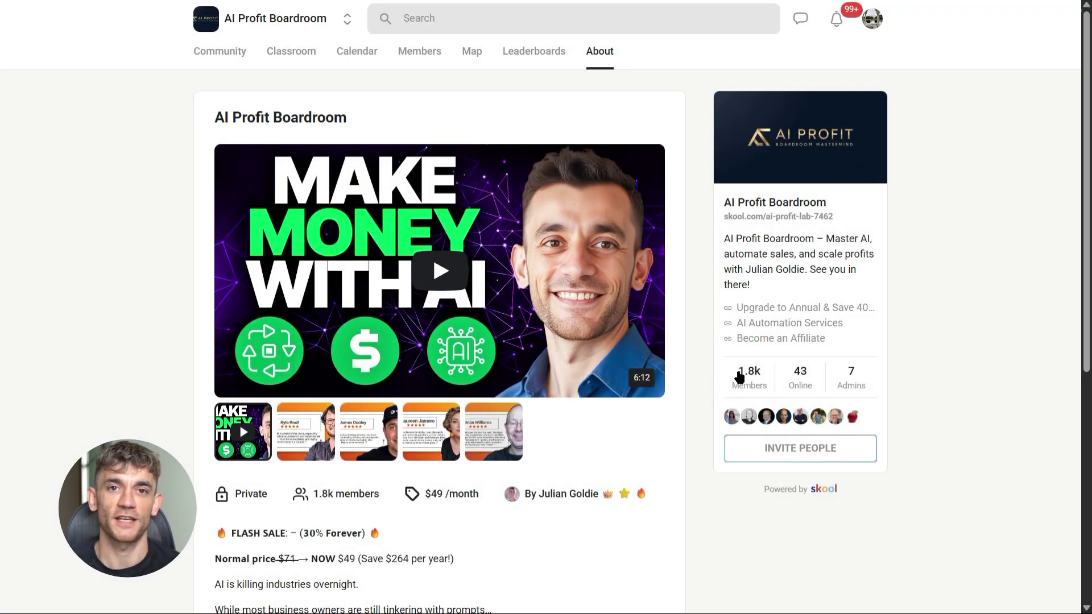
scroll(671, 418, "down", 2)
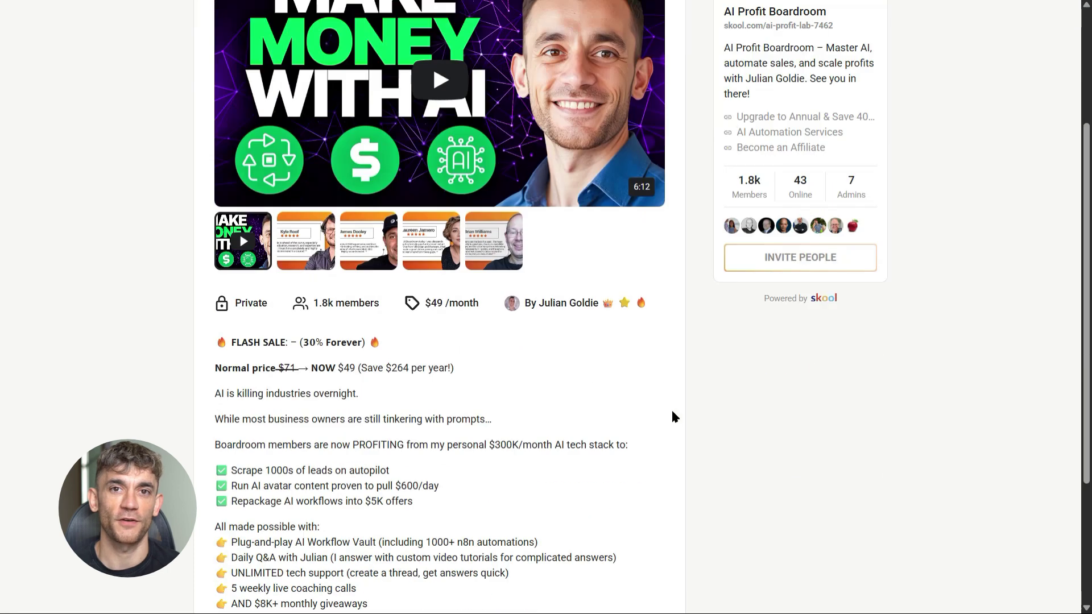
scroll(671, 417, "down", 2)
scroll(672, 417, "up", 5)
scroll(672, 418, "up", 2)
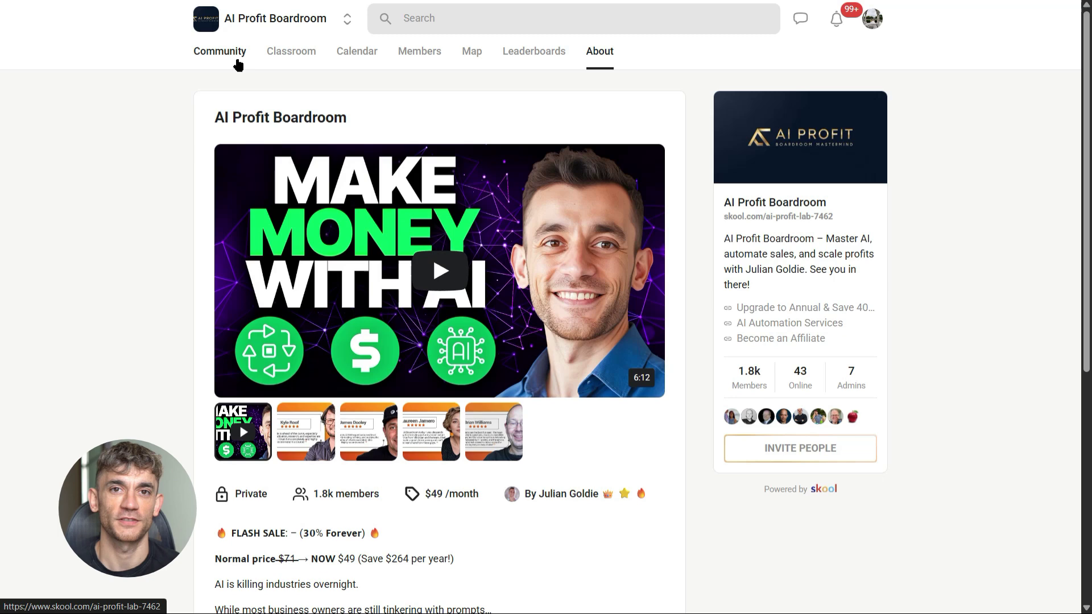
Browse the AI Profit Boardroom Community feed and its Classroom course library.
left_click(219, 51)
scroll(695, 329, "down", 5)
scroll(696, 330, "down", 3)
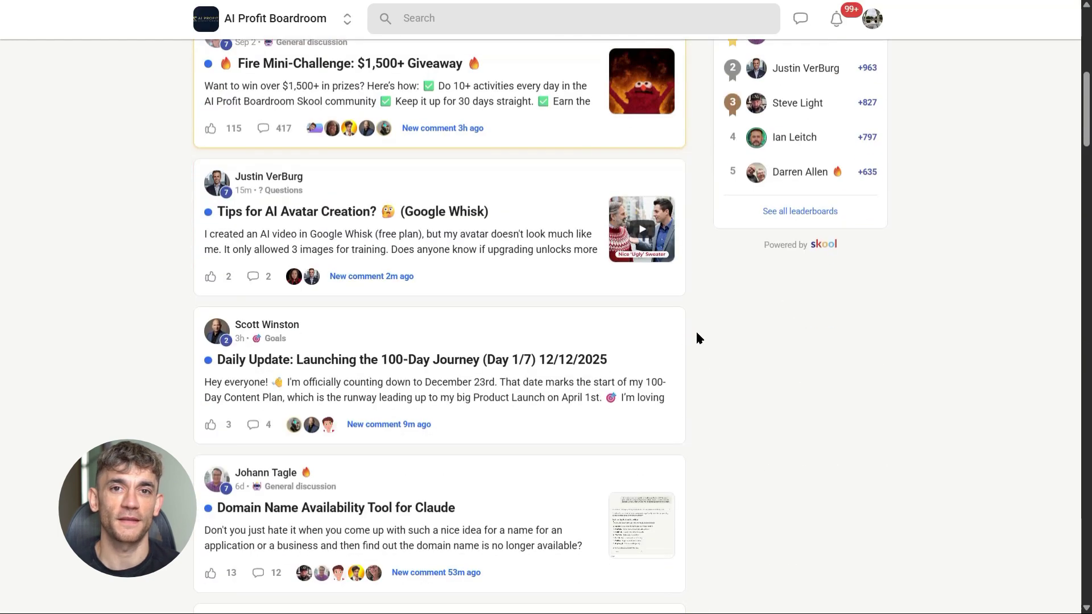
scroll(696, 330, "up", 4)
scroll(696, 330, "up", 4)
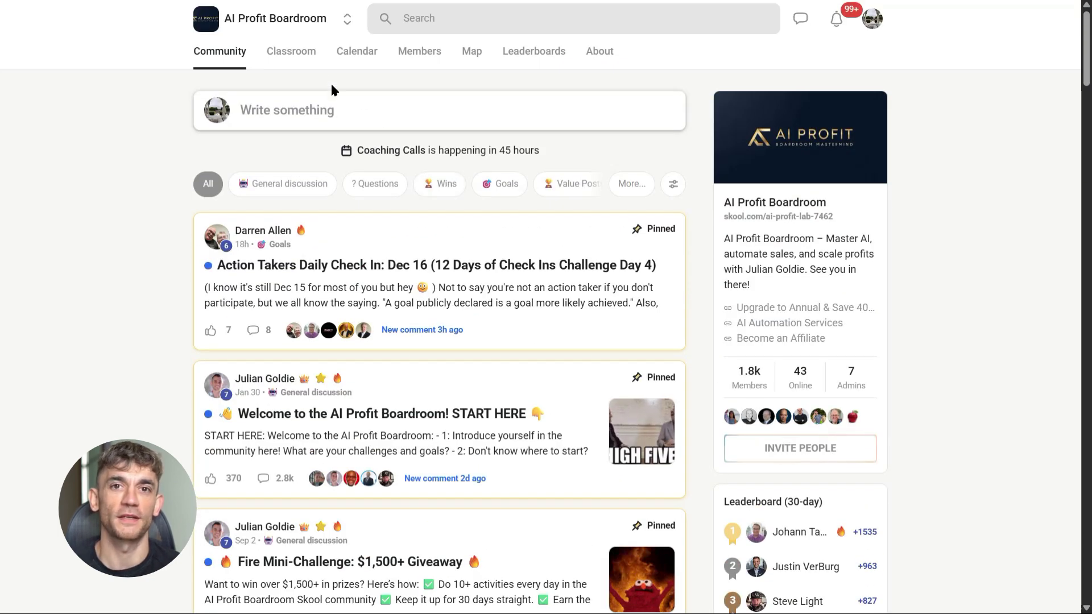
left_click(291, 52)
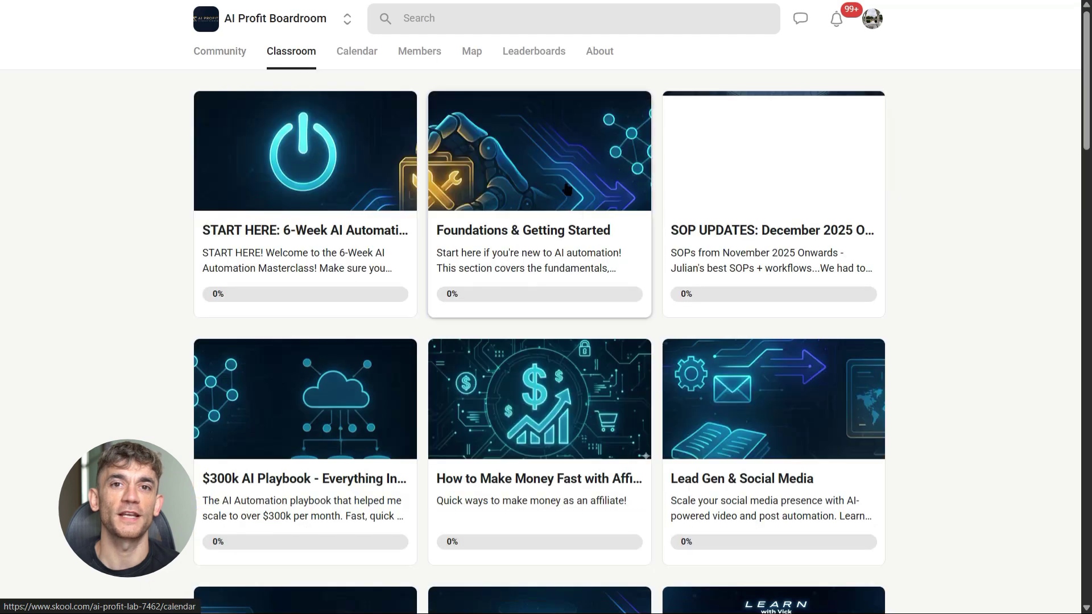
scroll(623, 317, "down", 3)
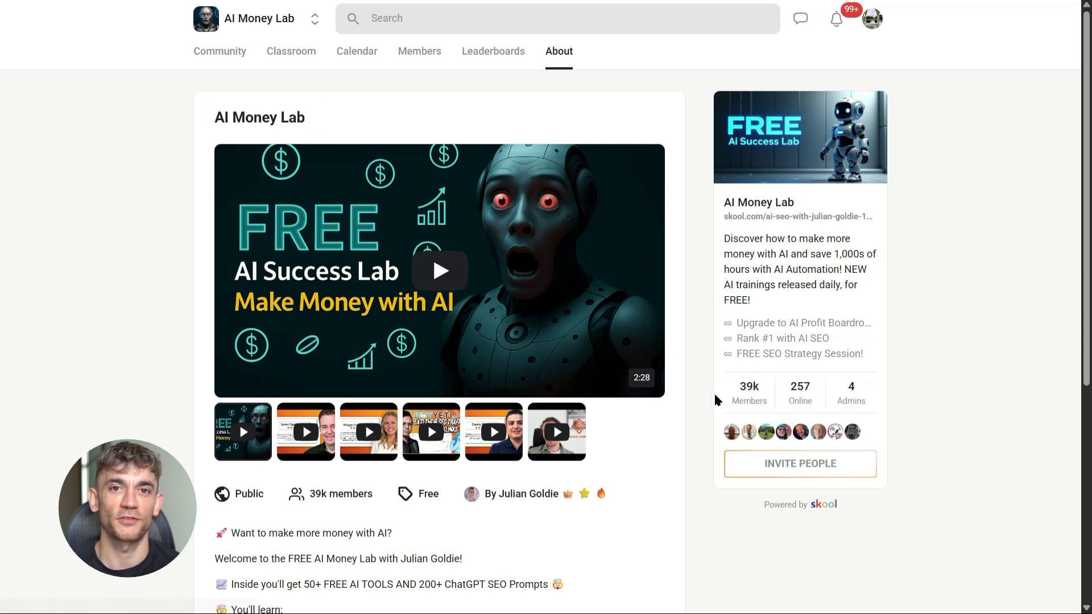
scroll(717, 397, "down", 4)
scroll(717, 401, "up", 4)
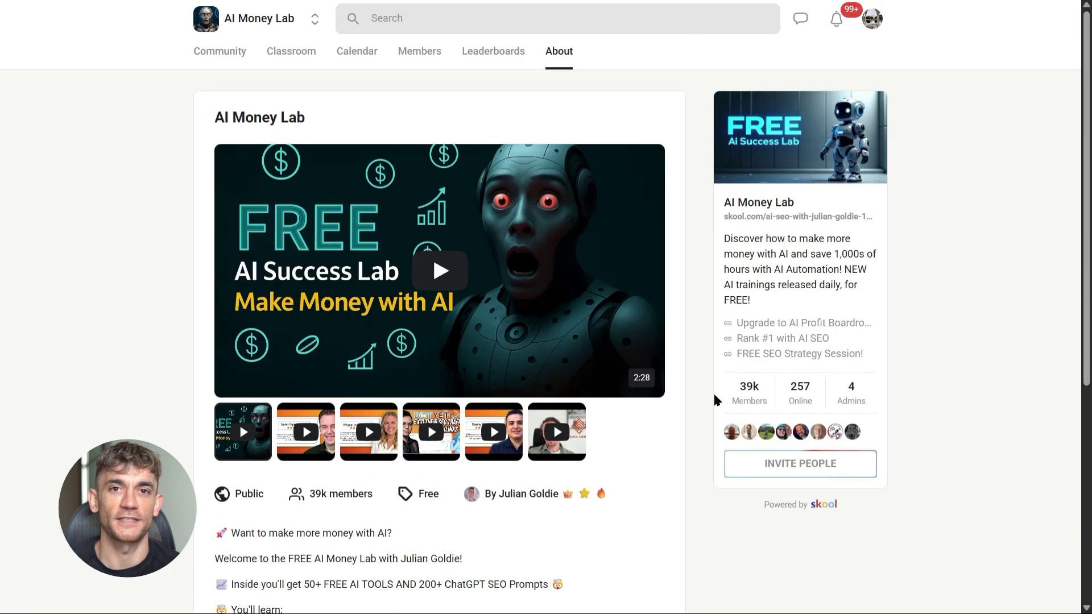